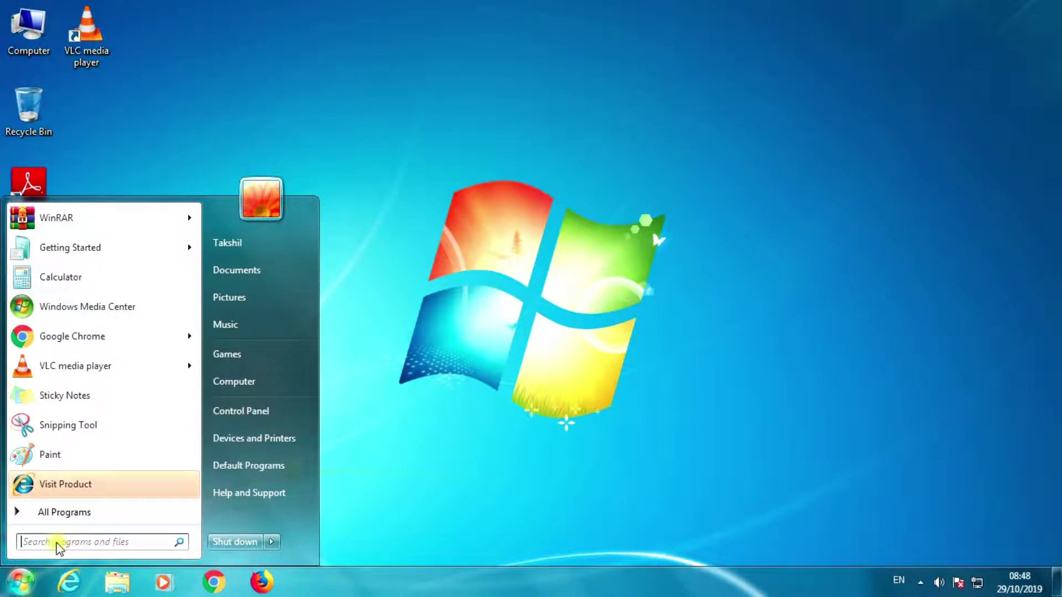
# Search the computer for "person" and open the Personalization settings.
pyautogui.write('perso')
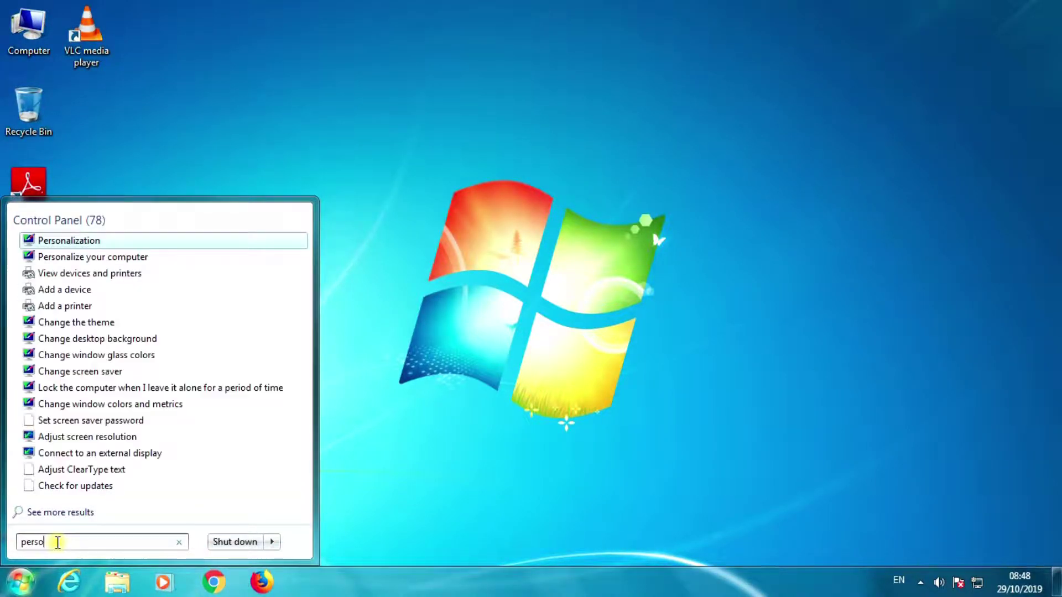
pyautogui.write('n')
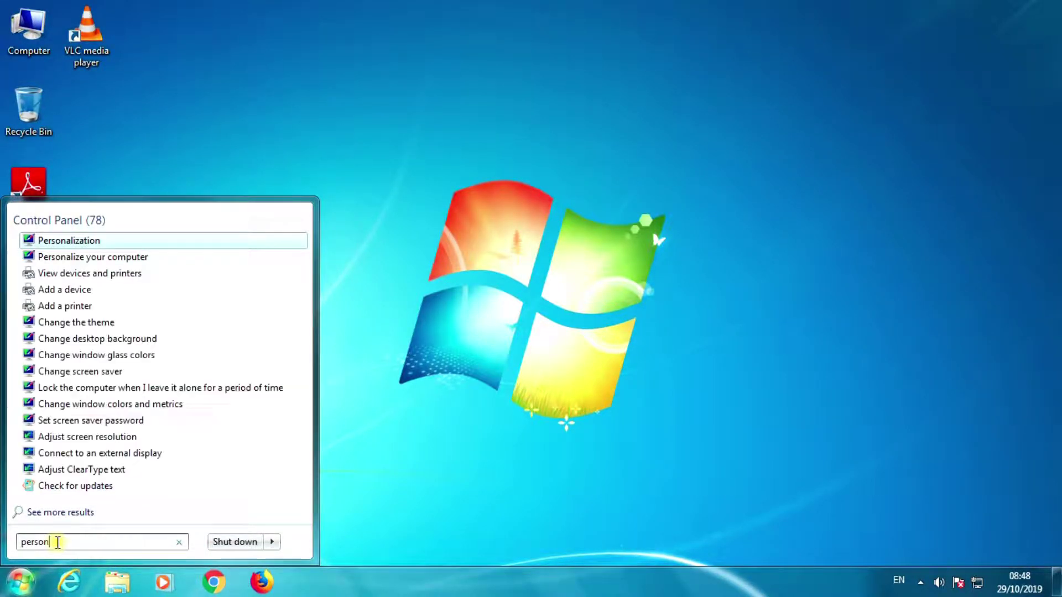
pyautogui.click(80, 243)
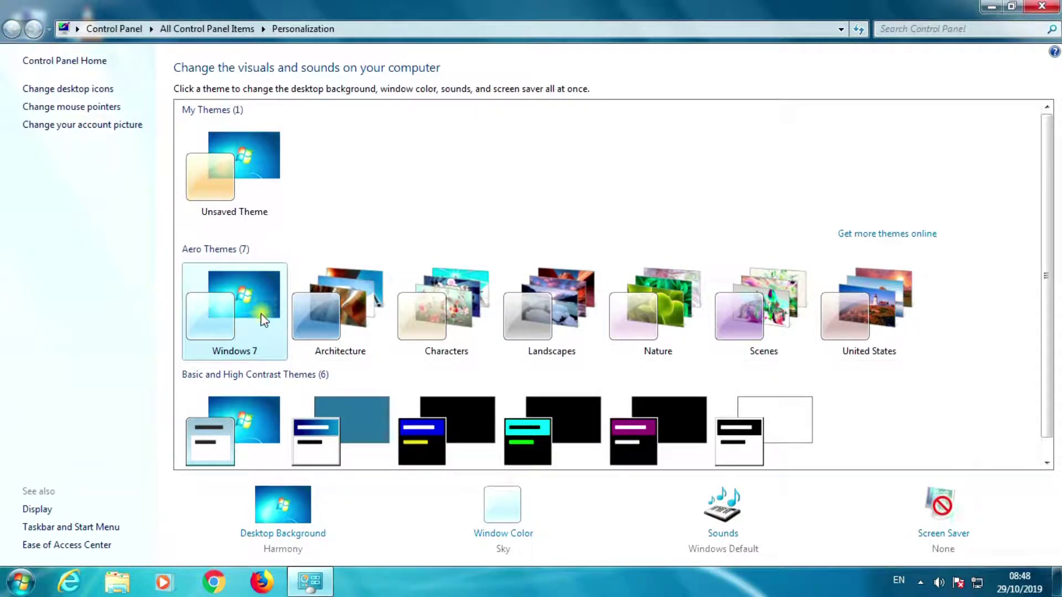
# Apply the Architecture Aero theme, then reveal and refresh the desktop.
pyautogui.click(339, 312)
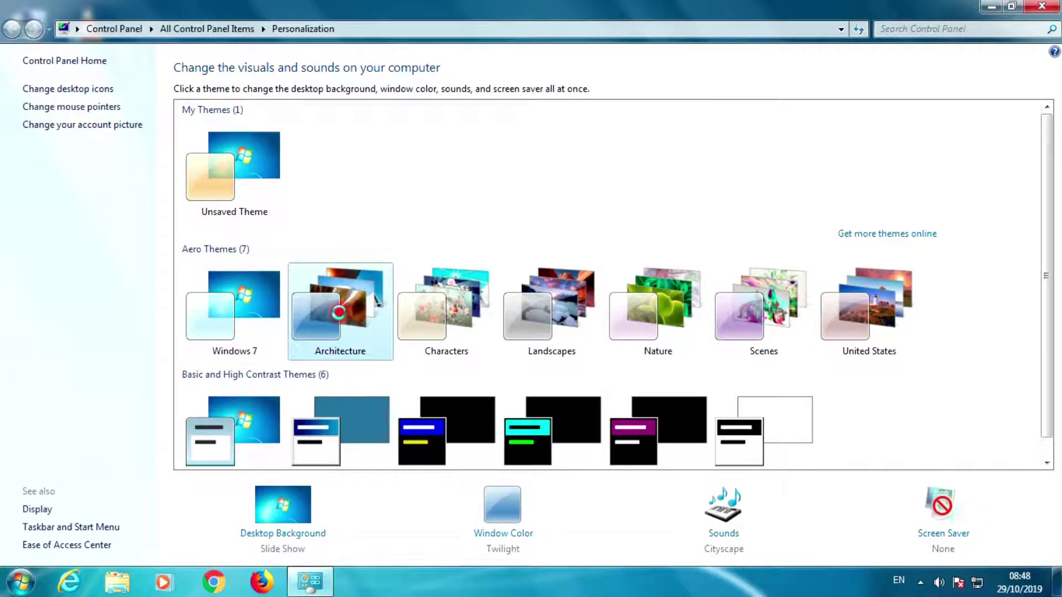
pyautogui.click(990, 8)
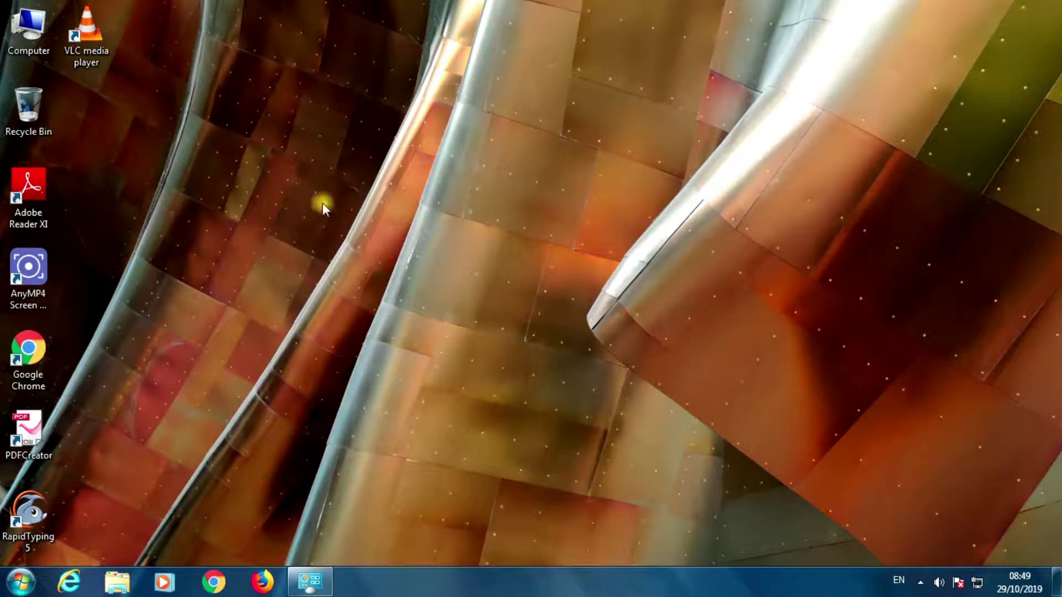
pyautogui.rightClick(323, 204)
pyautogui.click(363, 248)
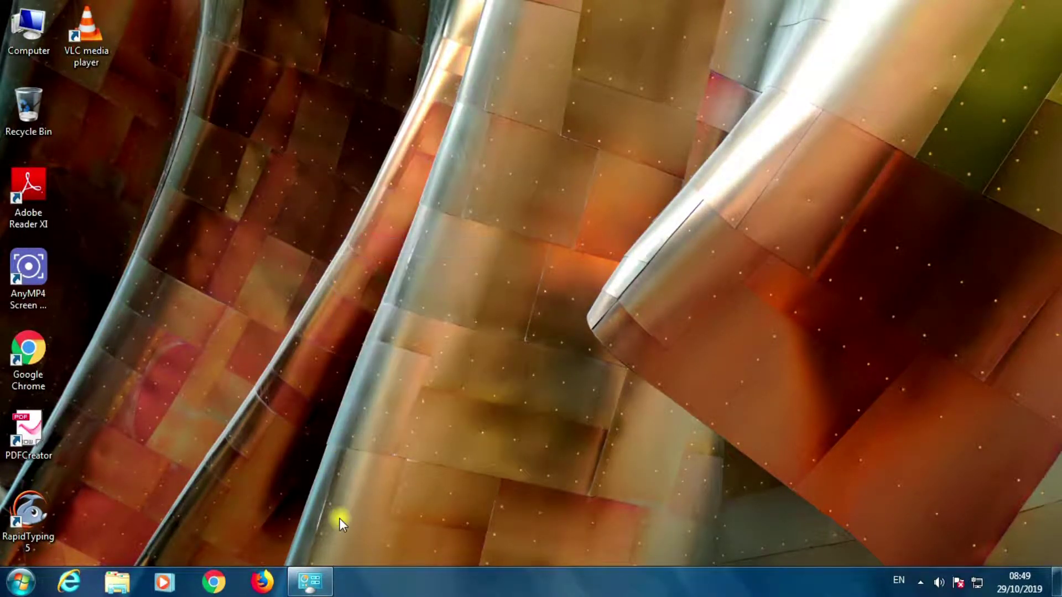
# Return to the Personalization settings, open the online theme gallery and download the NASA Spacescapes theme.
pyautogui.click(309, 580)
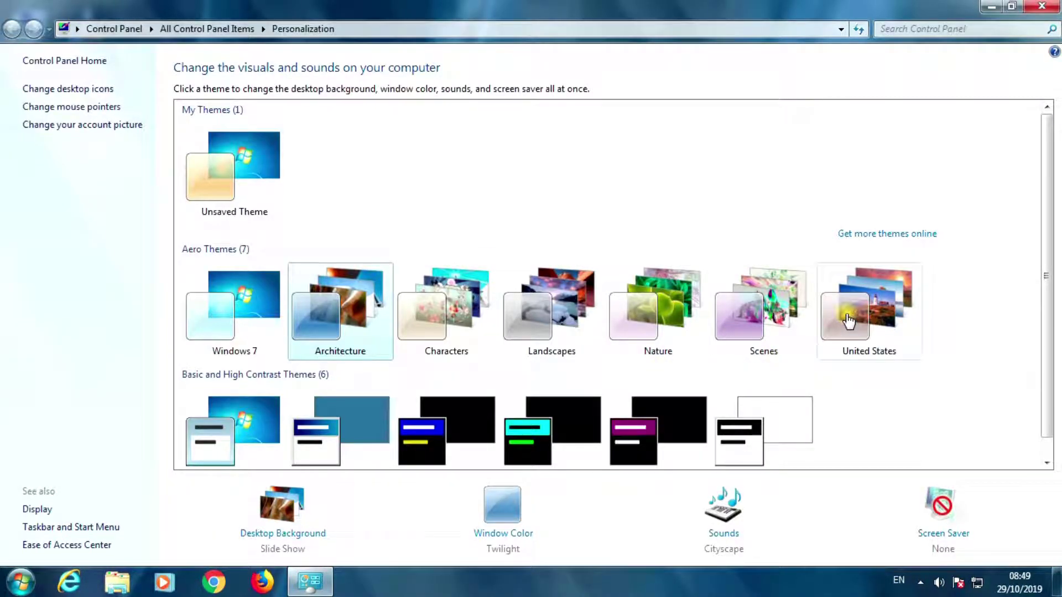
pyautogui.click(884, 237)
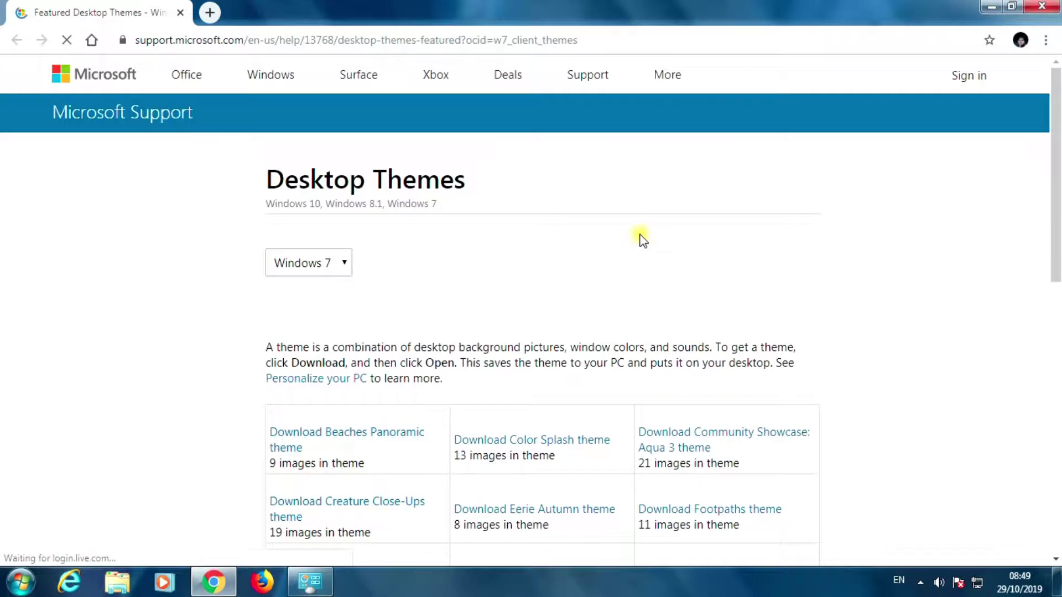
pyautogui.scroll(-10, 443, 330)
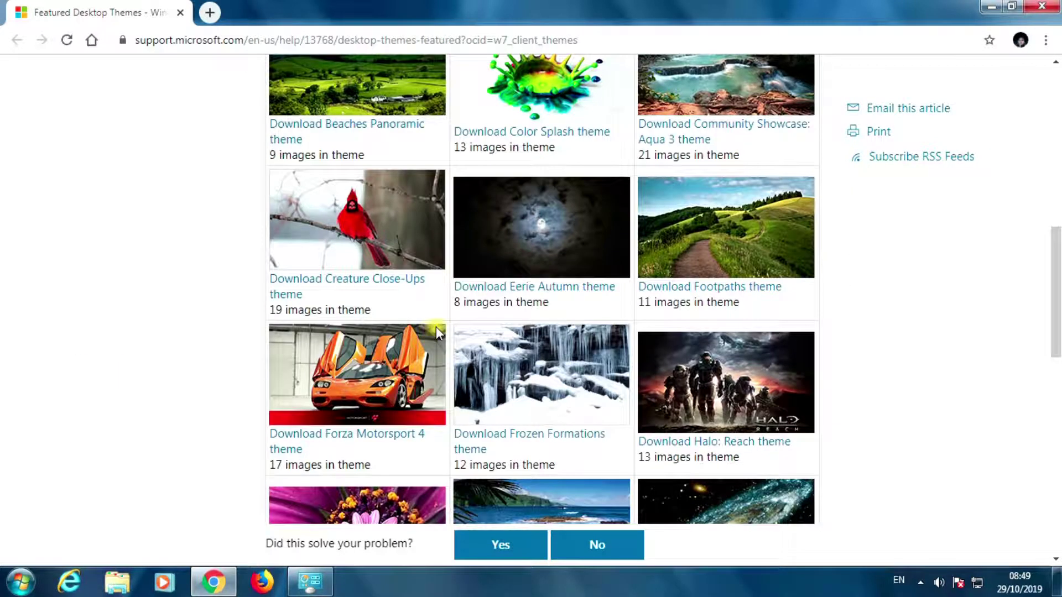
pyautogui.scroll(-2, 442, 331)
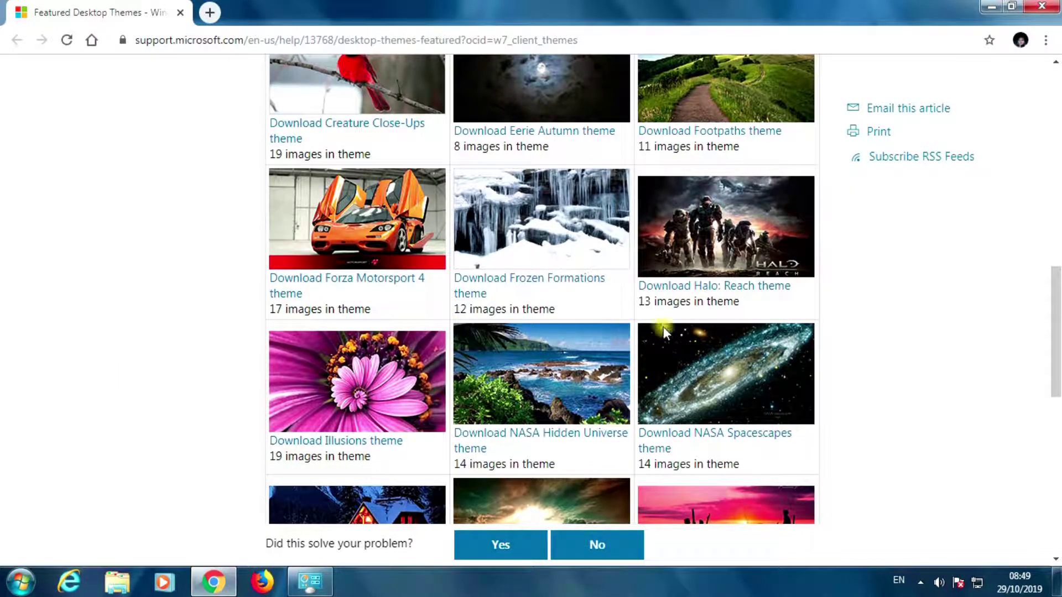
pyautogui.scroll(-3, 662, 326)
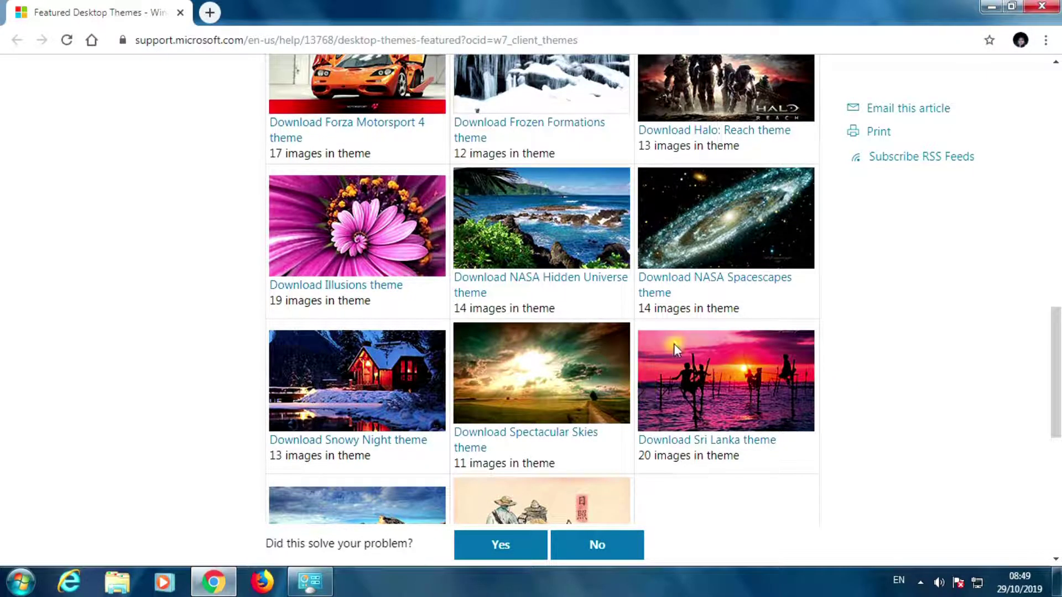
pyautogui.click(703, 280)
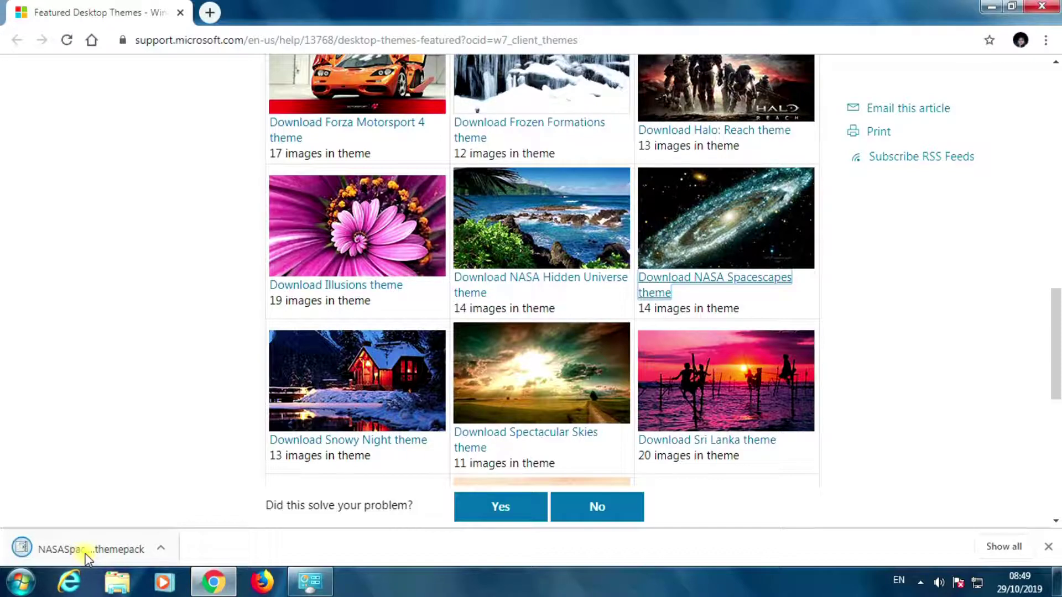
# Open the downloaded NASA Spacescapes theme pack to apply it, and refresh the revealed desktop.
pyautogui.click(160, 548)
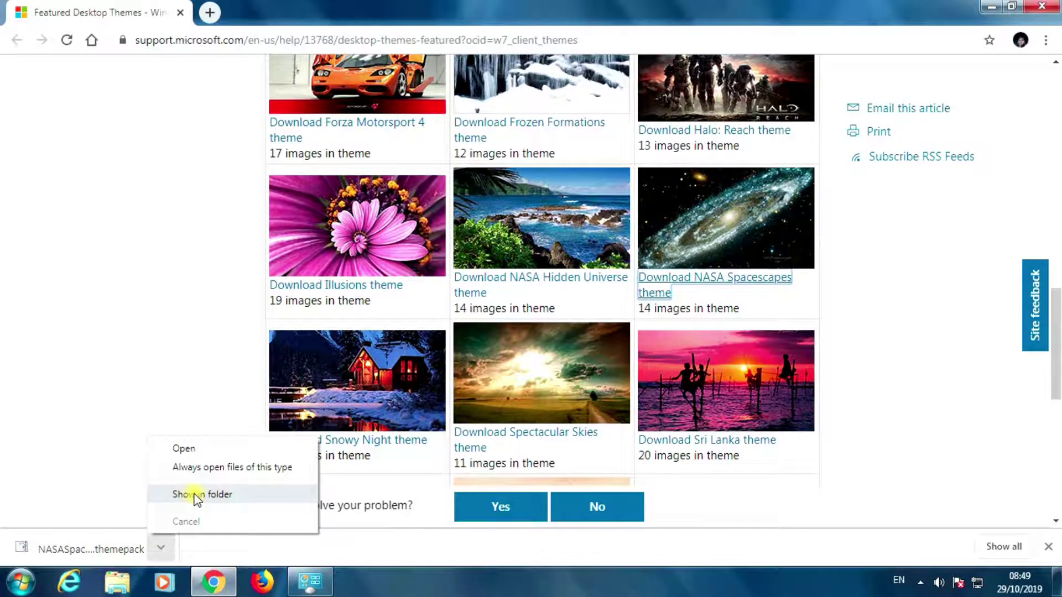
pyautogui.click(185, 448)
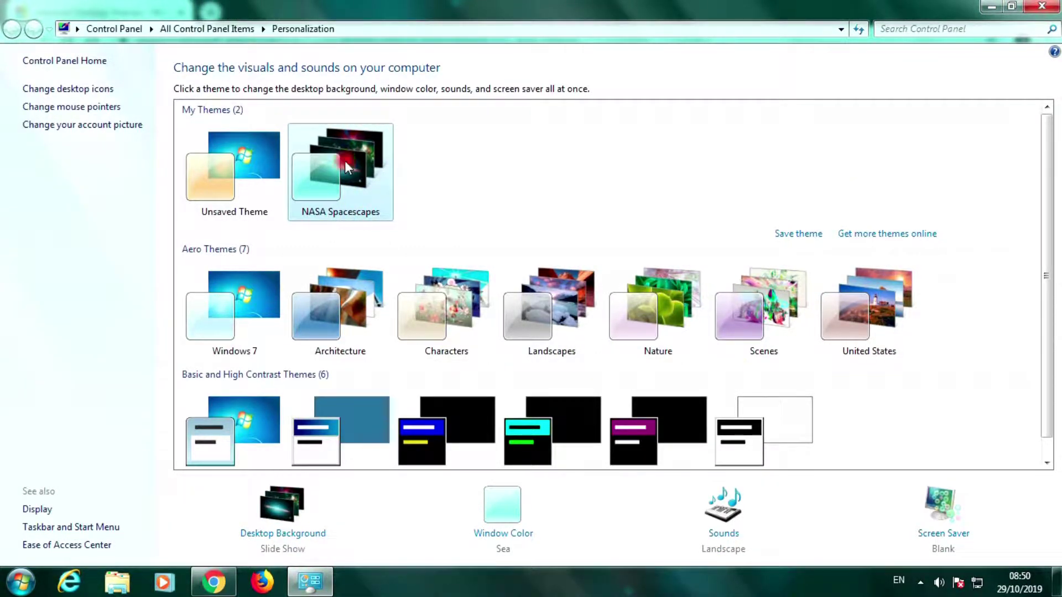
pyautogui.click(991, 7)
pyautogui.click(991, 8)
pyautogui.rightClick(476, 211)
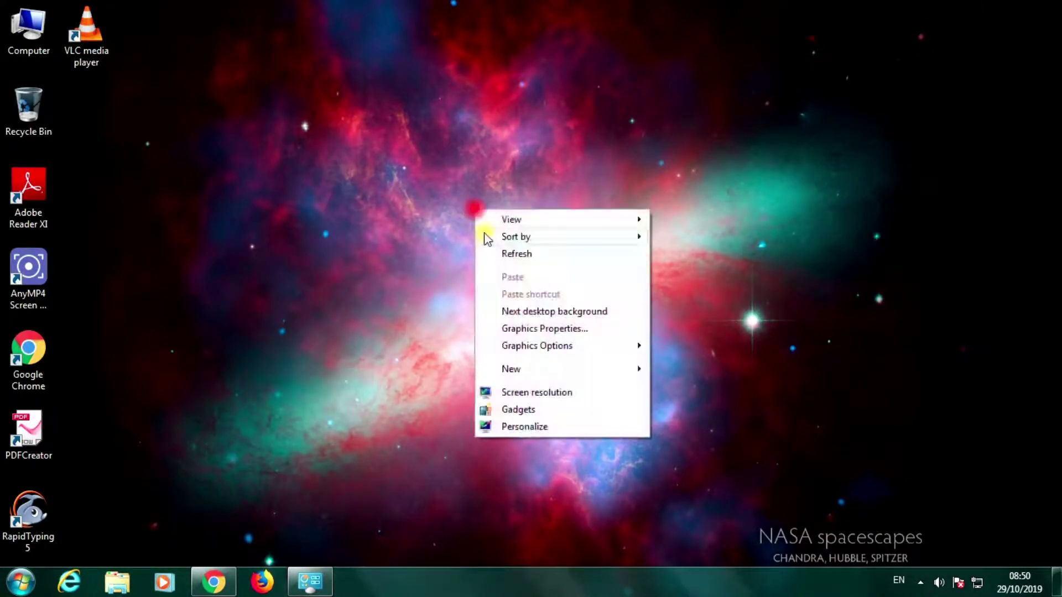
pyautogui.click(513, 254)
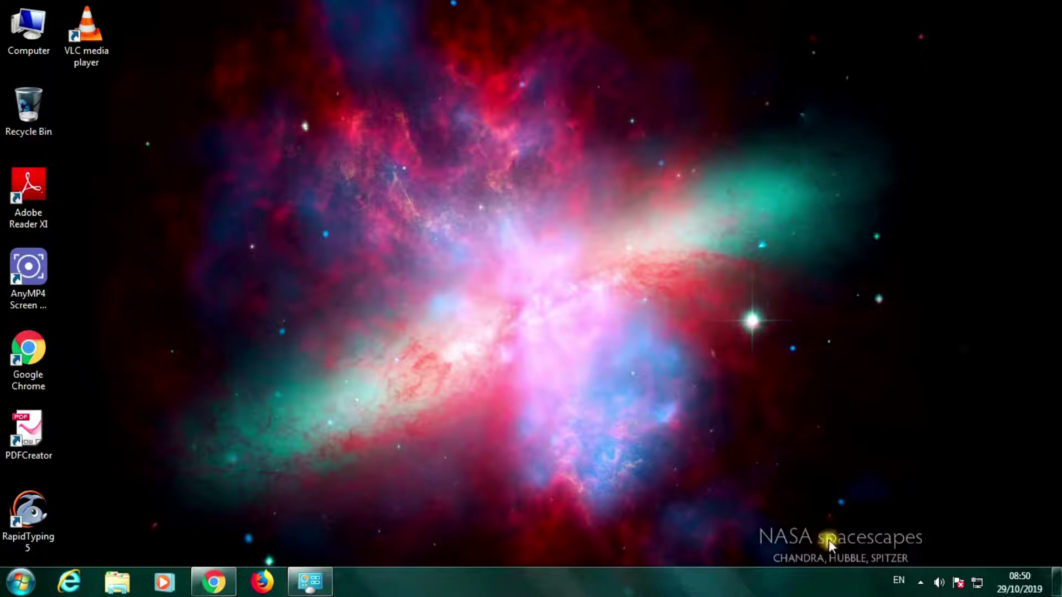
# Advance the NASA Spacescapes slide show by two desktop backgrounds.
pyautogui.rightClick(426, 138)
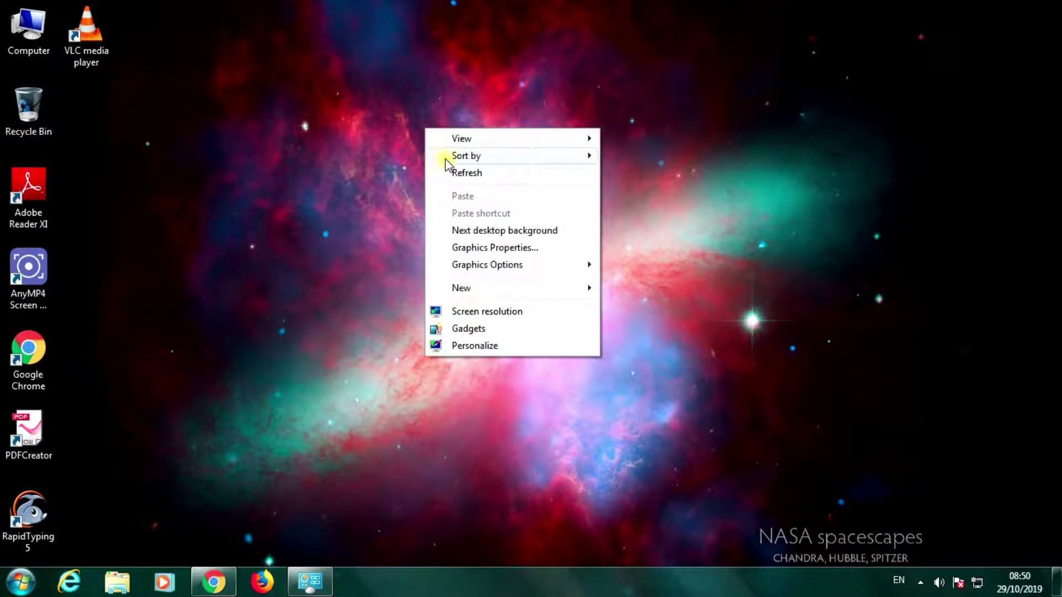
pyautogui.click(477, 231)
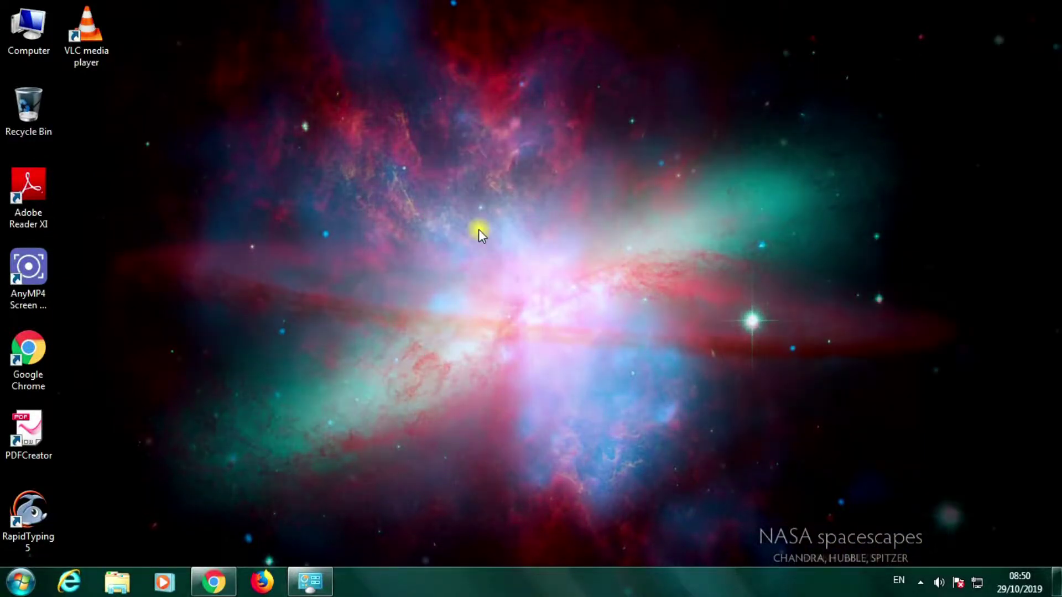
pyautogui.rightClick(435, 150)
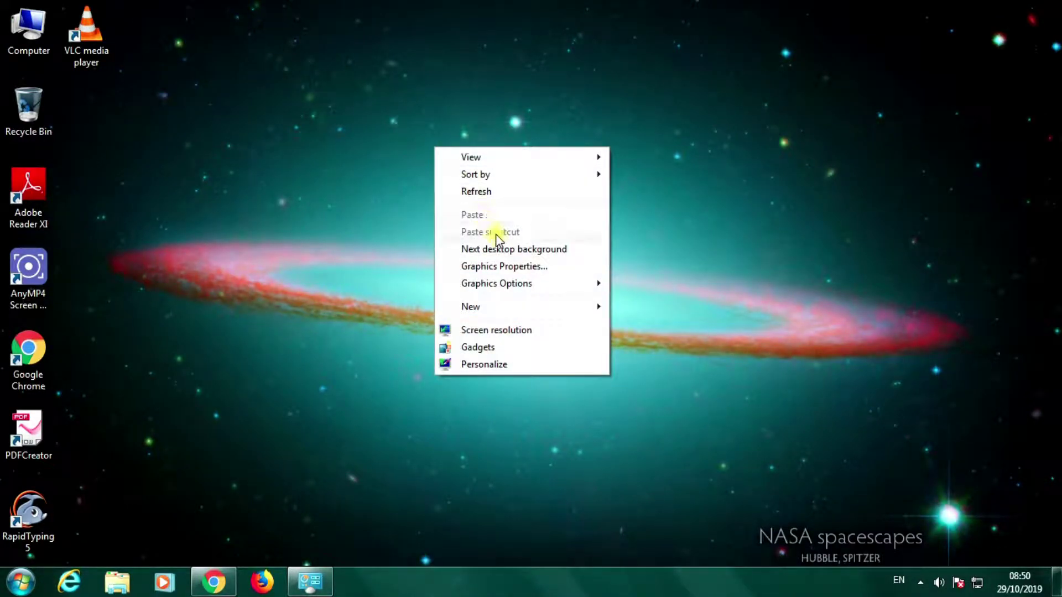
pyautogui.click(517, 249)
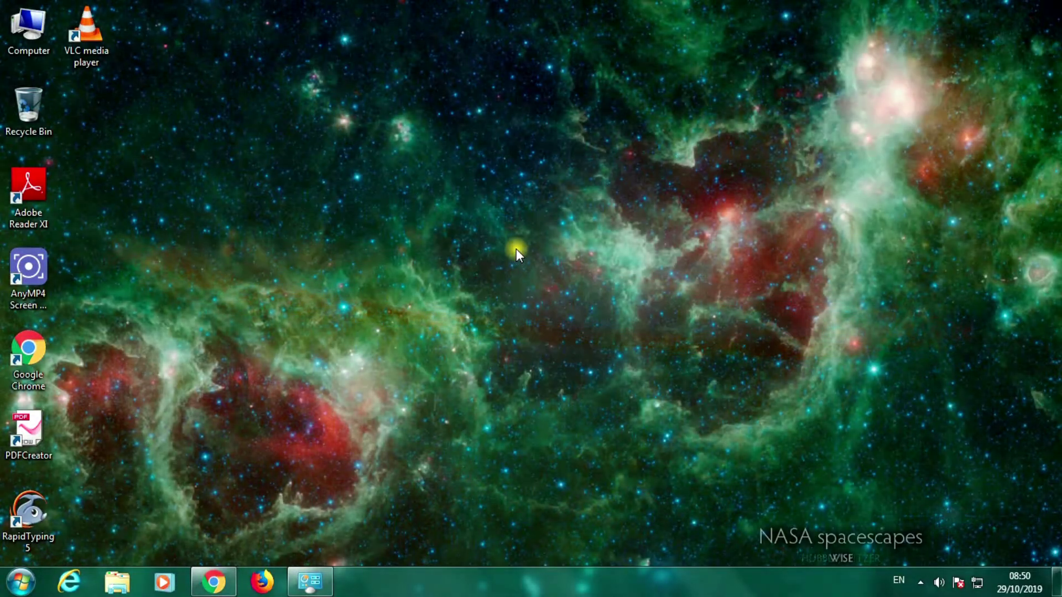
# Return to the Personalization settings, apply the Unsaved Theme and save it under the name "my".
pyautogui.click(309, 581)
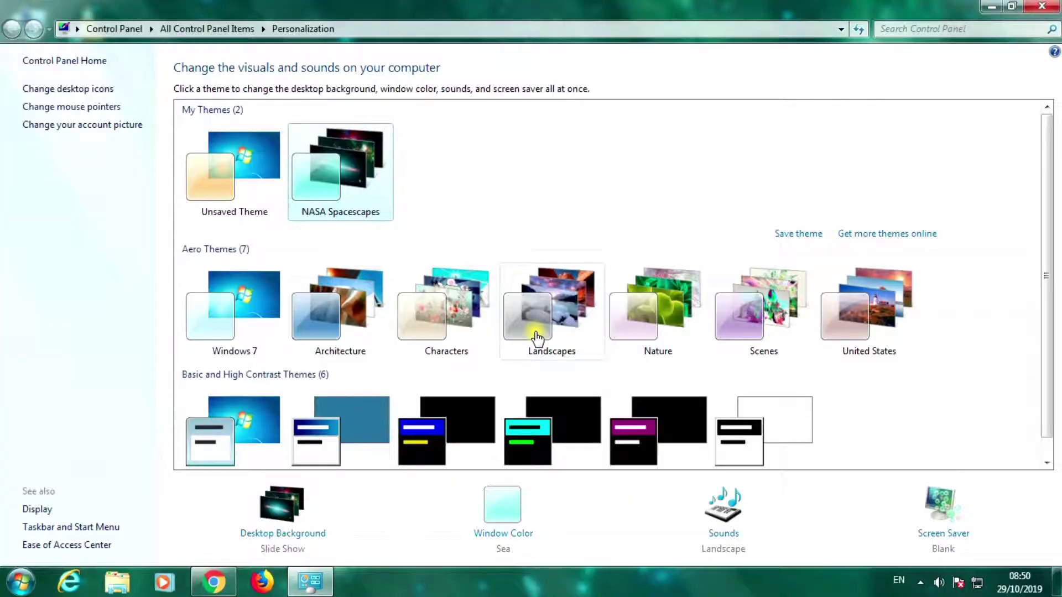
pyautogui.click(243, 178)
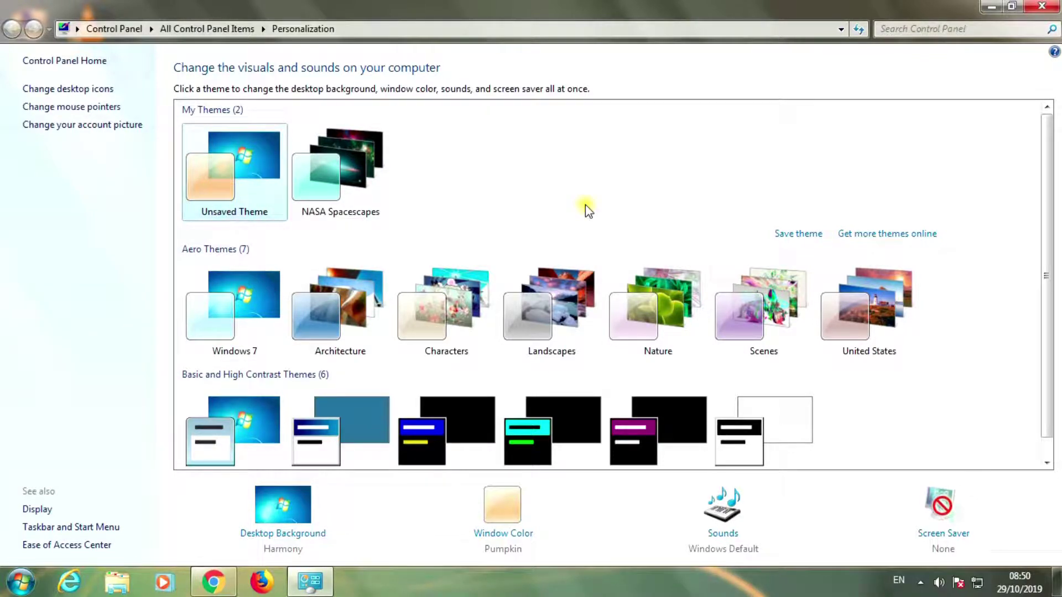
pyautogui.click(795, 235)
pyautogui.write('my')
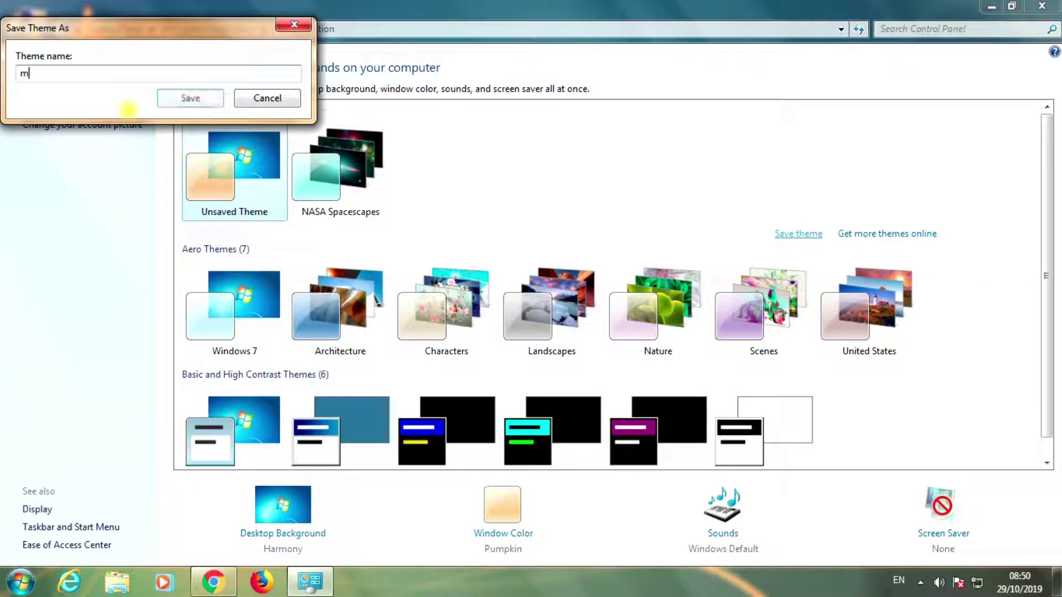
pyautogui.click(191, 99)
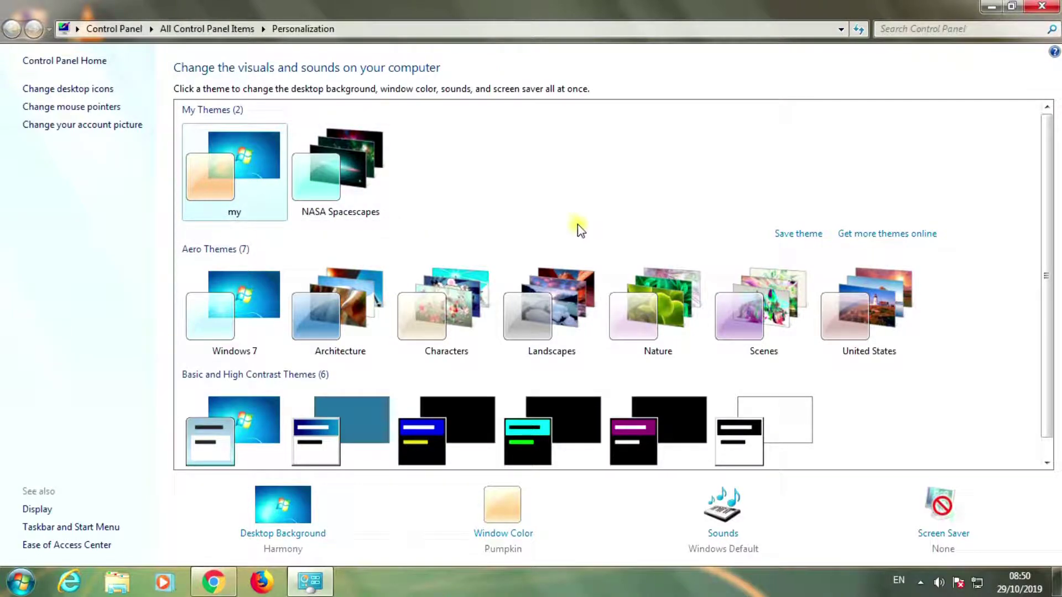
# Open the Desktop Background settings and choose Windows Desktop Backgrounds as the picture location.
pyautogui.scroll(-1, 404, 360)
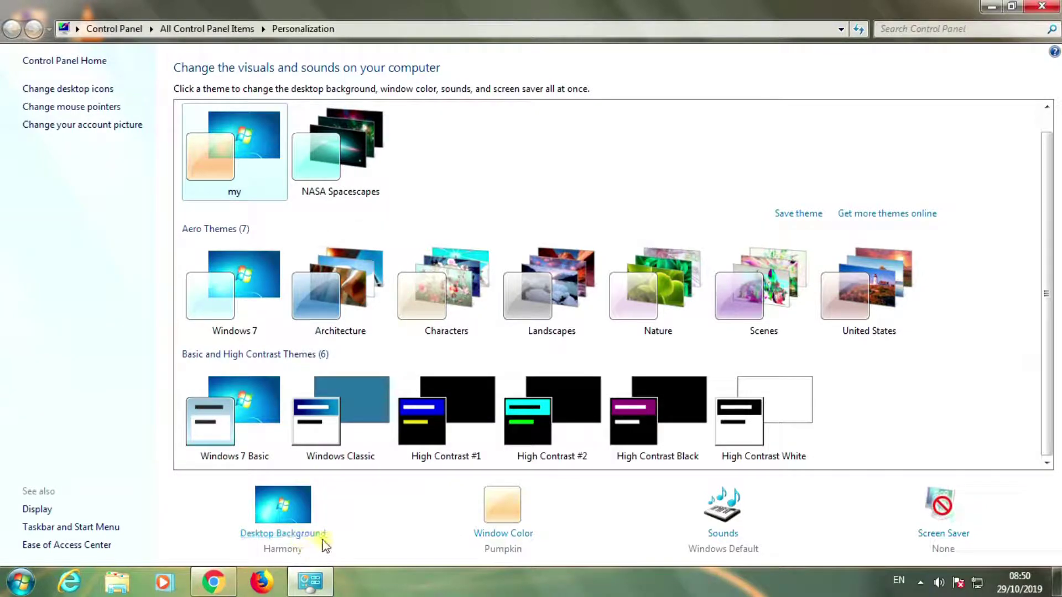
pyautogui.click(283, 534)
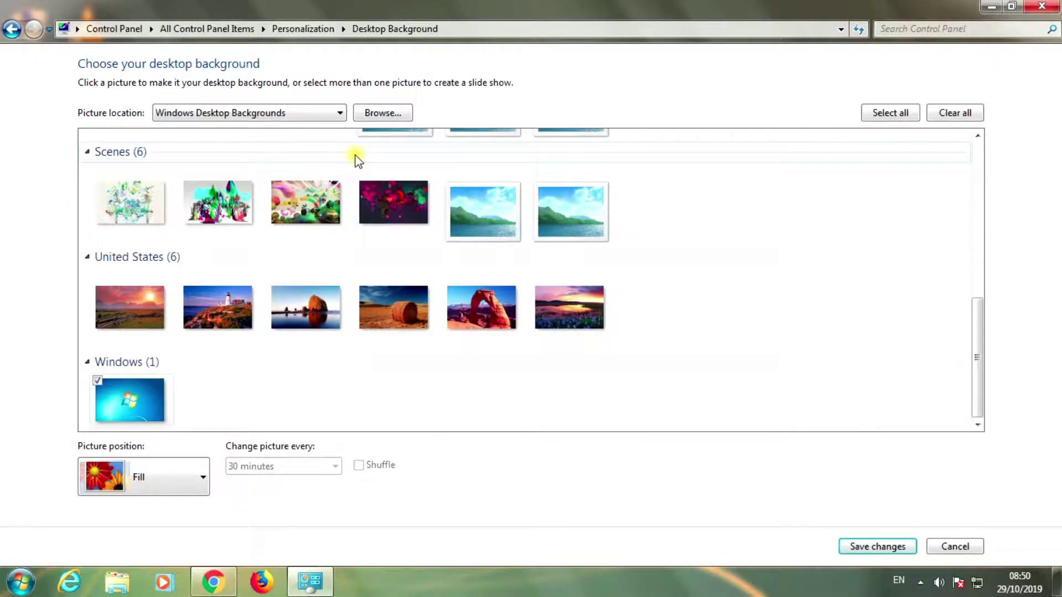
pyautogui.click(313, 115)
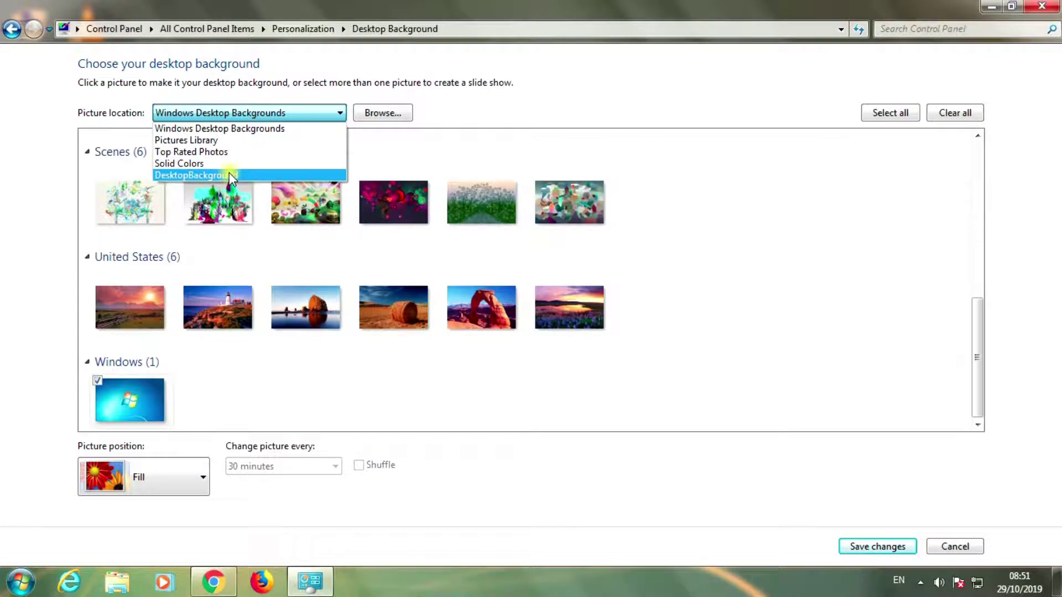
pyautogui.click(230, 129)
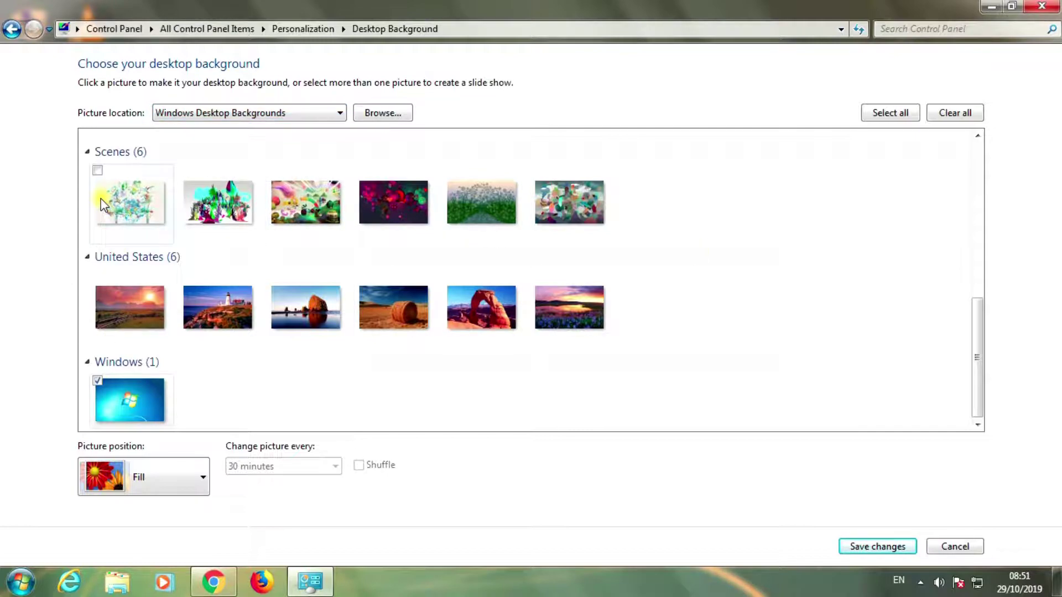
# Clear the picture selection, choose the third United States picture as the desktop background, and save the changes.
pyautogui.click(896, 115)
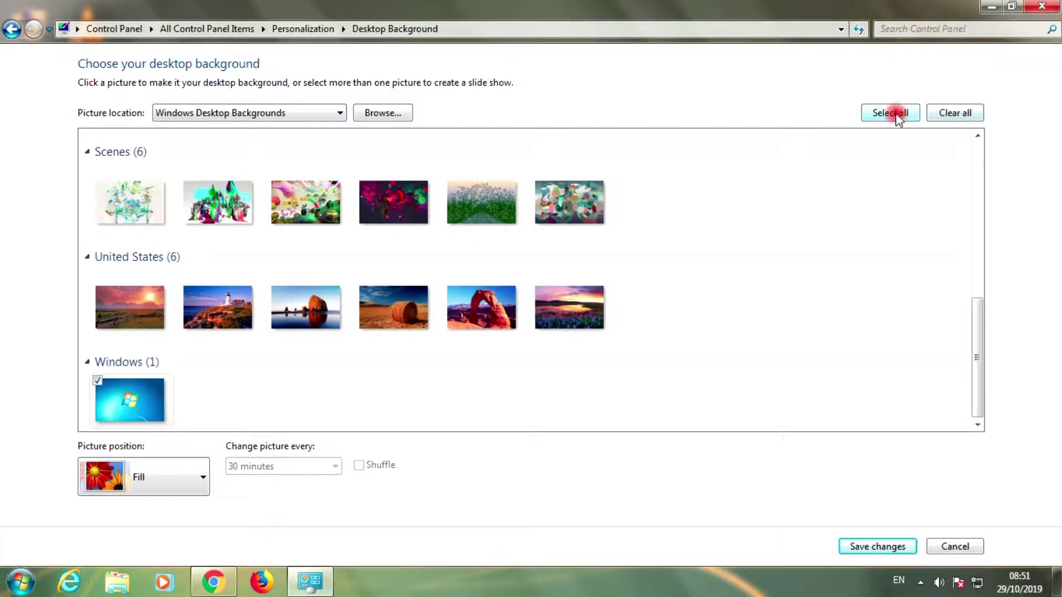
pyautogui.click(954, 113)
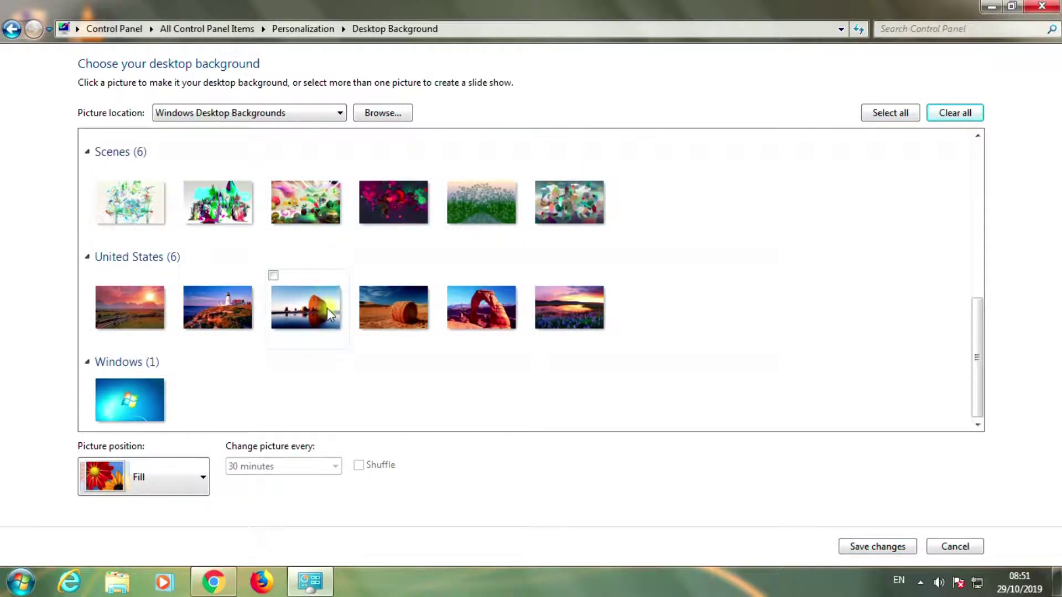
pyautogui.click(273, 274)
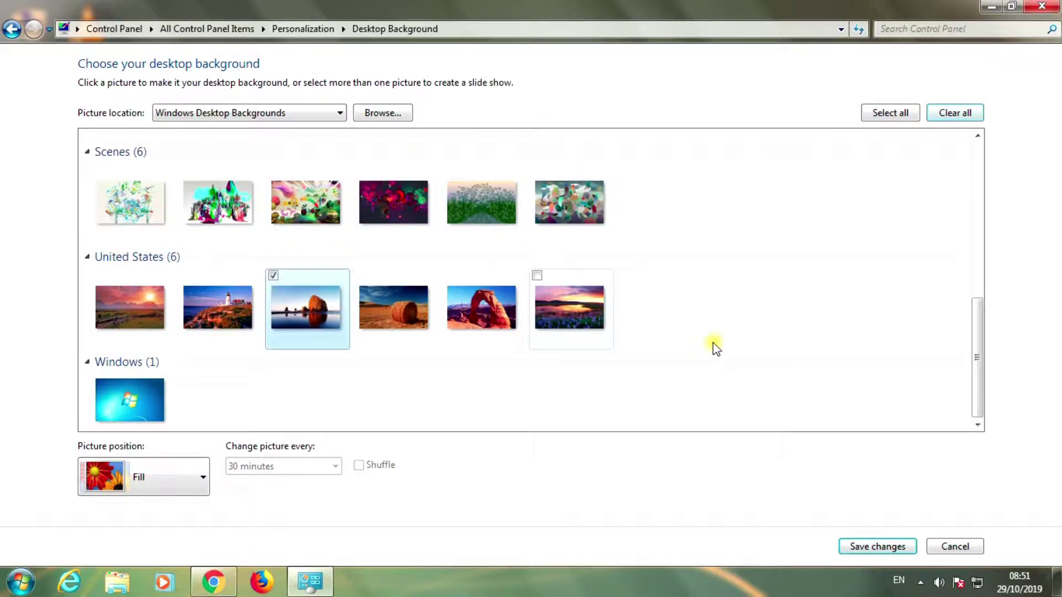
pyautogui.click(879, 547)
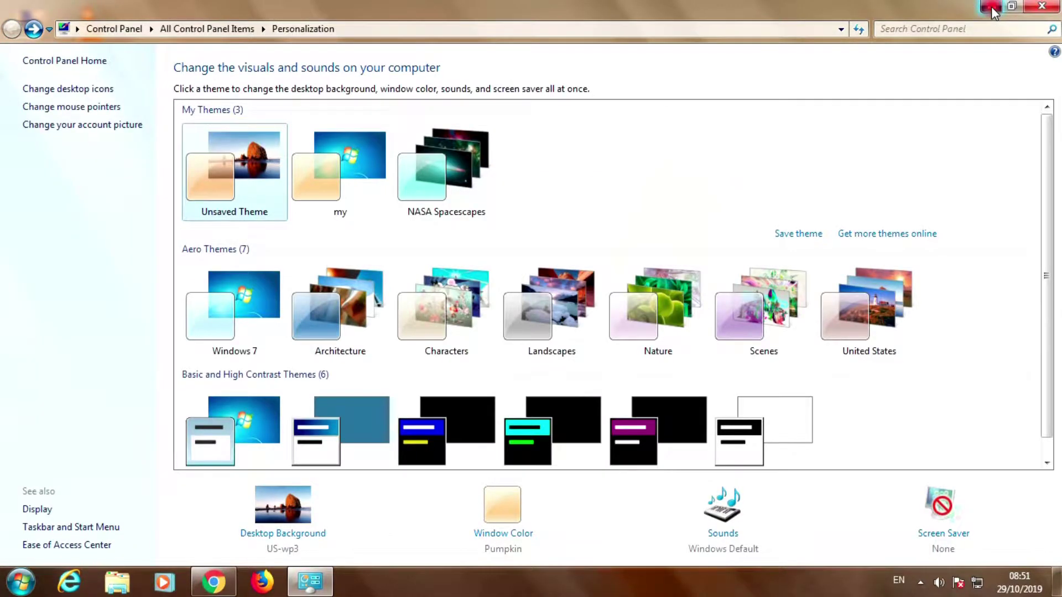
# View the new background on the desktop, refreshing it, and return to the Personalization settings.
pyautogui.click(991, 7)
pyautogui.rightClick(442, 228)
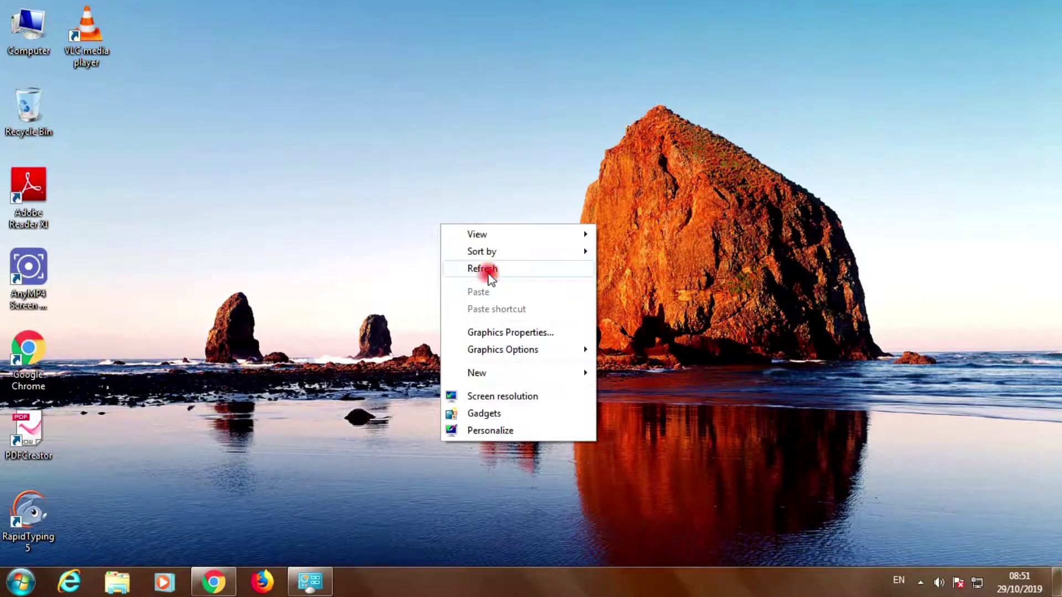
pyautogui.click(488, 270)
pyautogui.rightClick(369, 149)
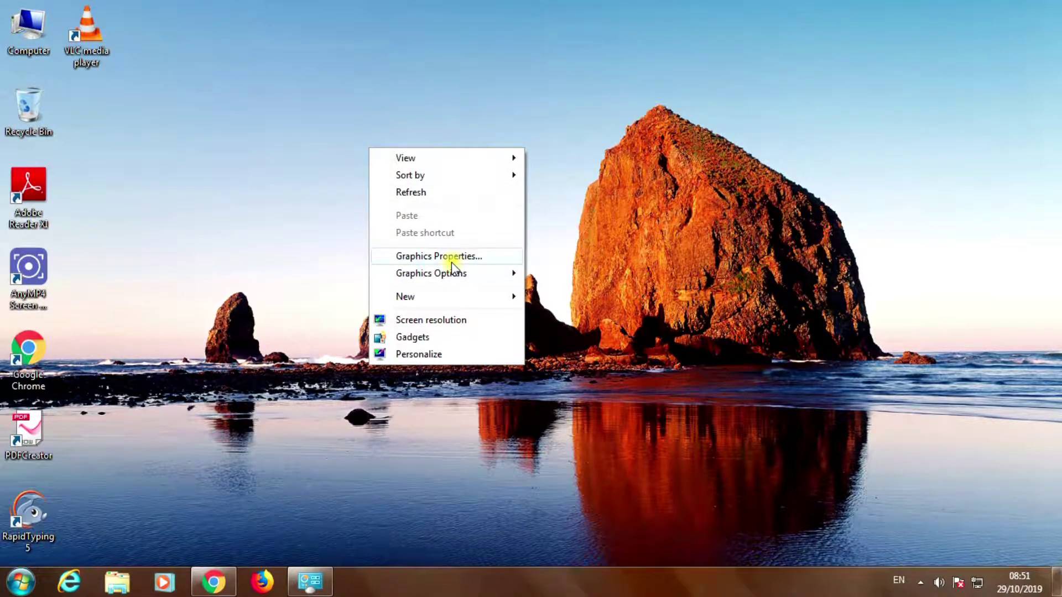
pyautogui.rightClick(592, 161)
pyautogui.click(636, 208)
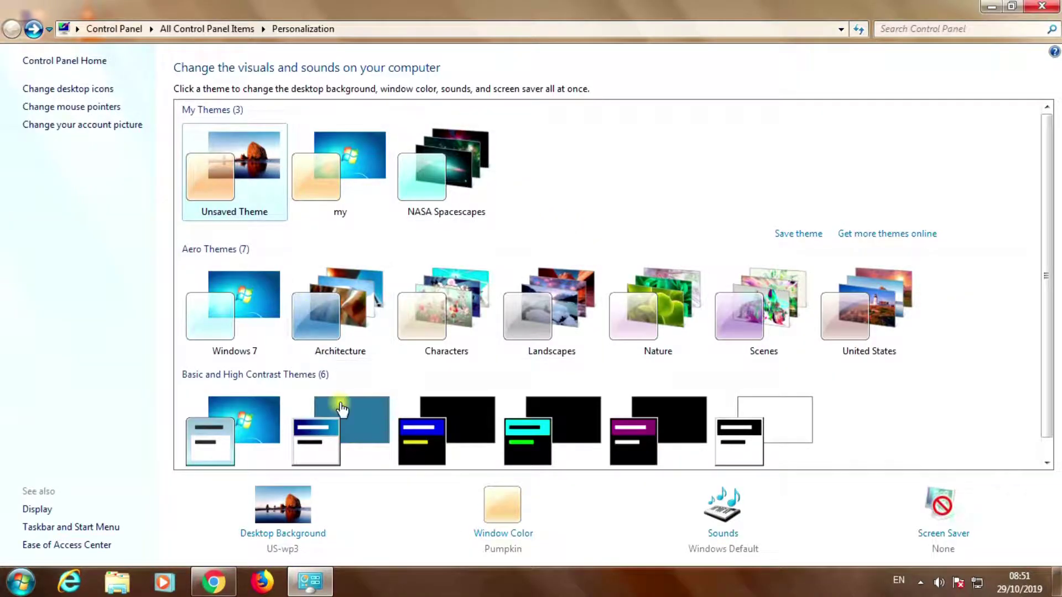
# Set the six Landscapes pictures as a desktop background slide show changing every 10 seconds, and save the changes.
pyautogui.click(304, 533)
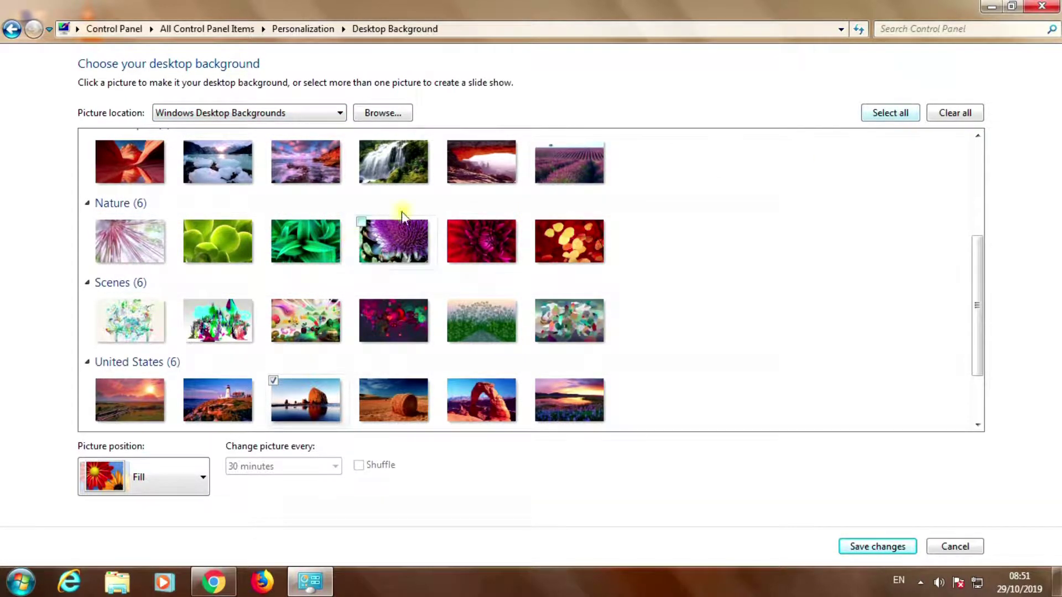
pyautogui.moveTo(731, 150); pyautogui.dragTo(105, 190)
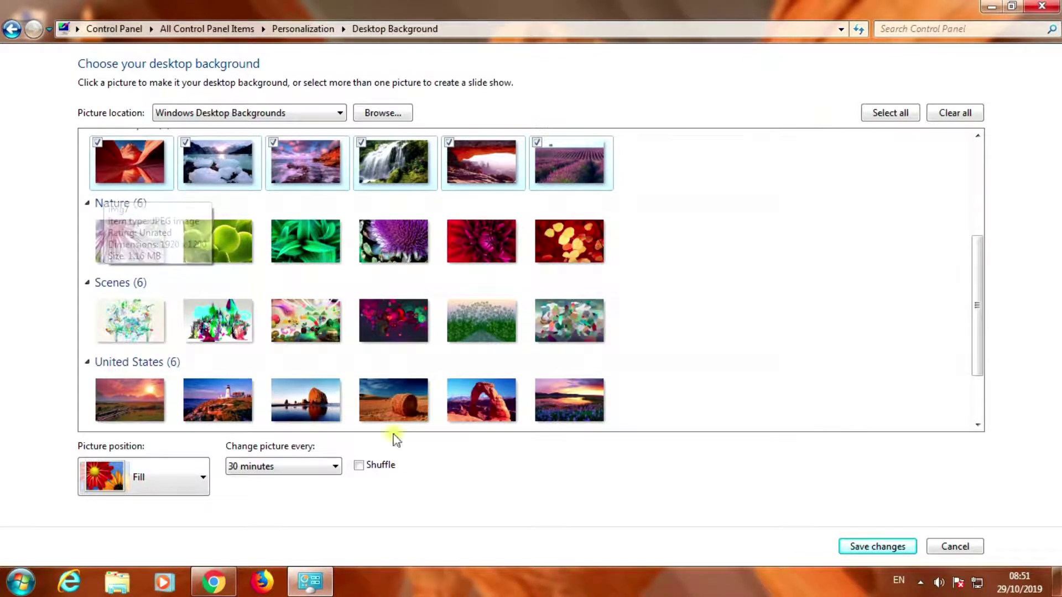
pyautogui.click(275, 471)
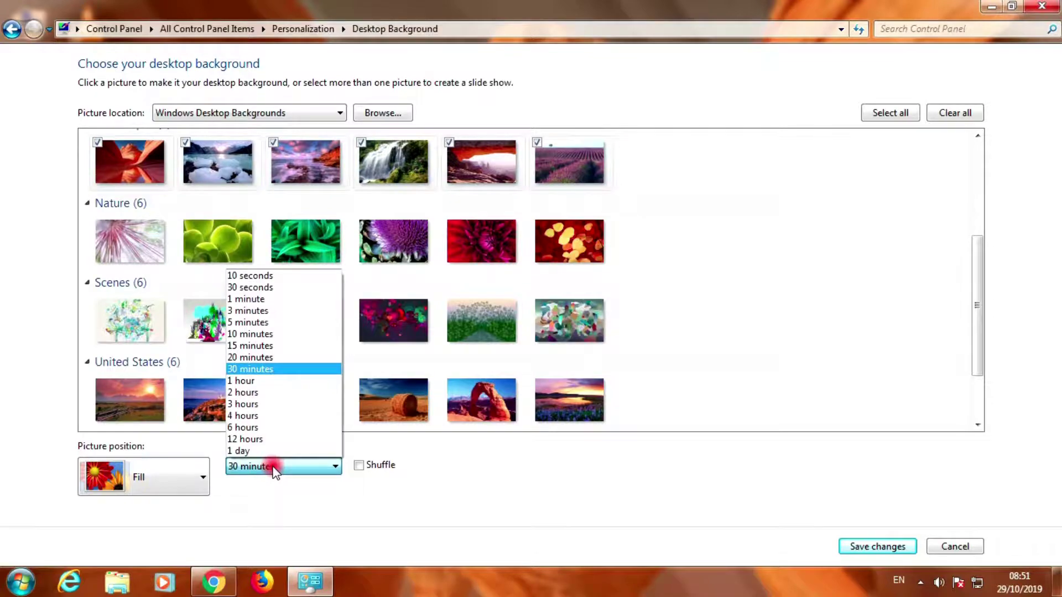
pyautogui.click(257, 276)
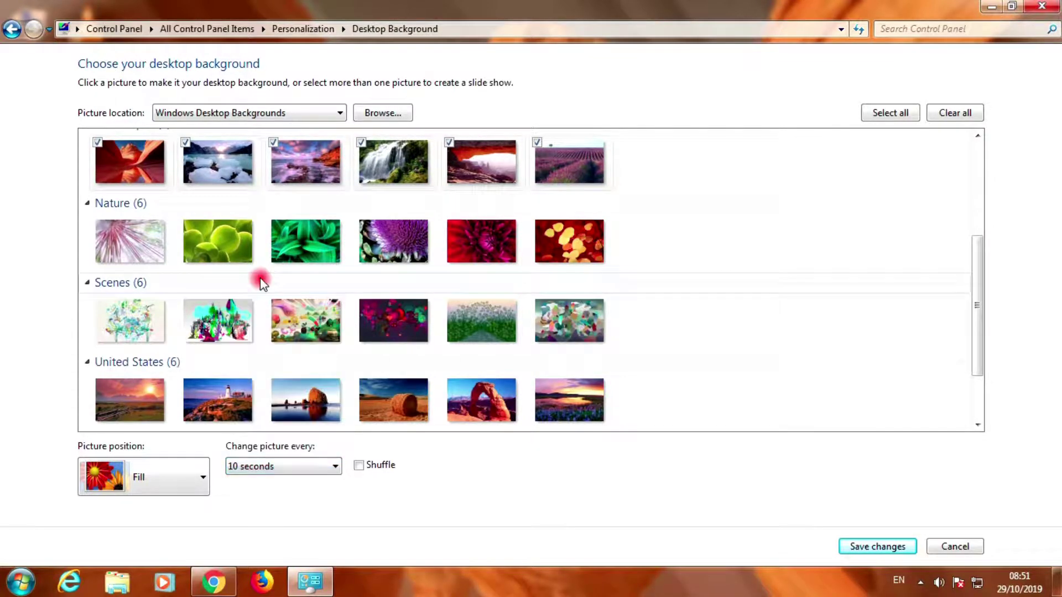
pyautogui.click(879, 546)
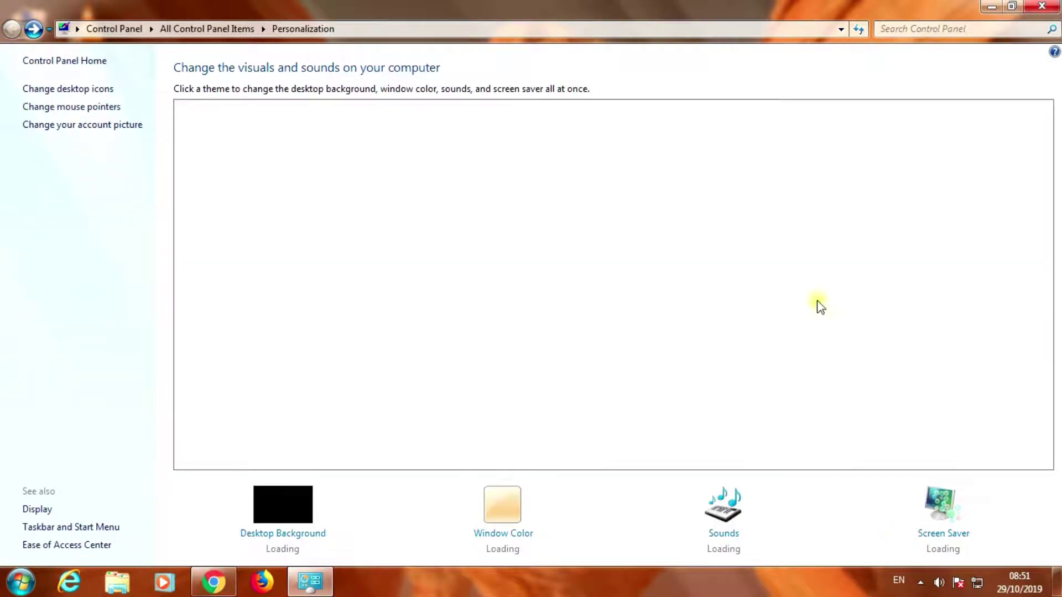
# View the Landscapes slide show on the desktop and refresh it.
pyautogui.click(981, 8)
pyautogui.rightClick(481, 198)
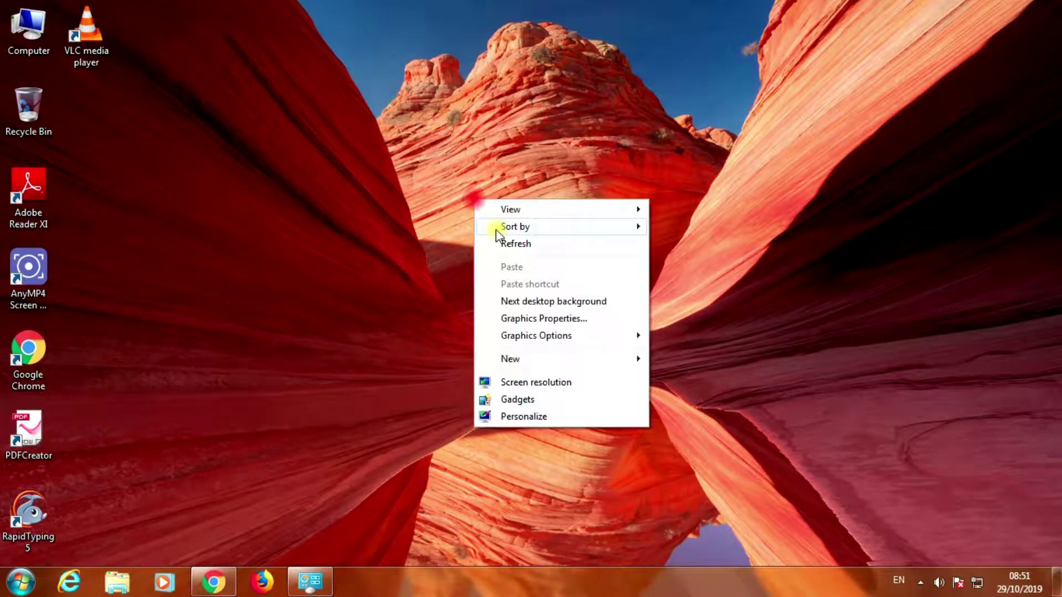
pyautogui.click(522, 244)
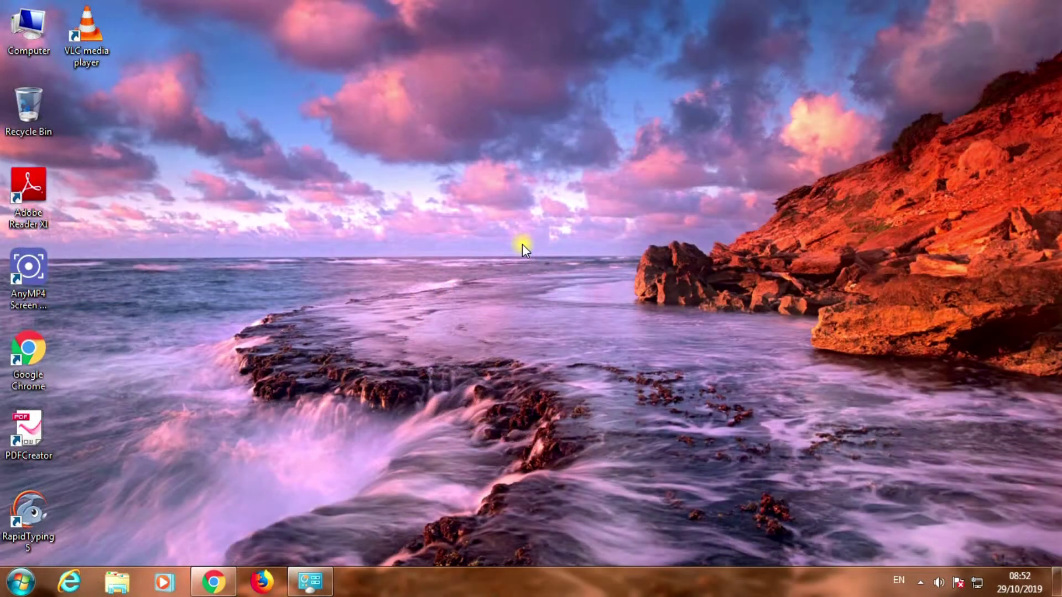
# Reopen the Desktop Background settings, clear the Landscapes selection and choose Pictures Library as the picture location.
pyautogui.click(309, 581)
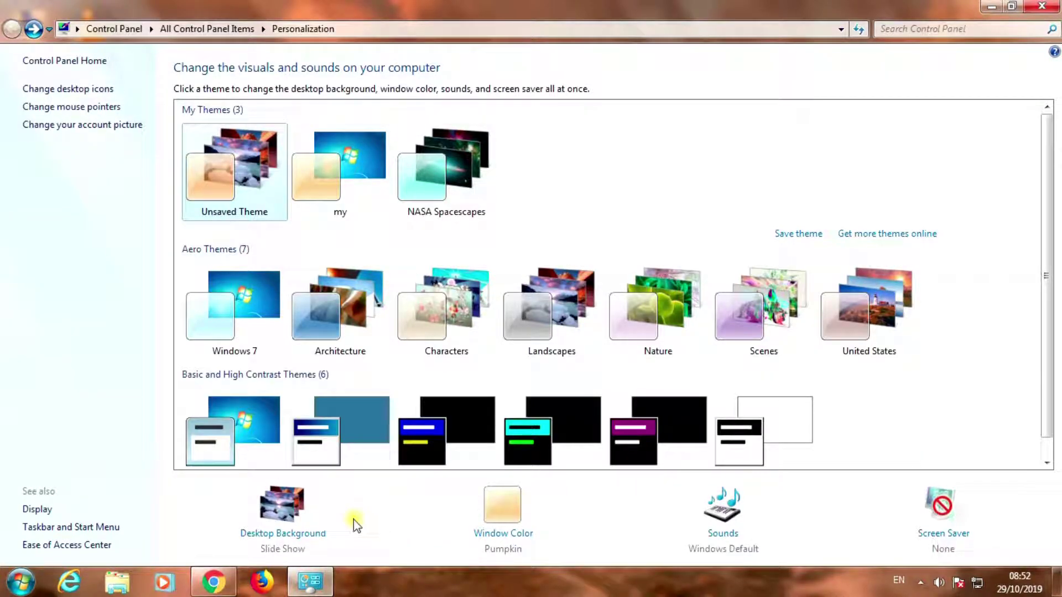
pyautogui.click(324, 531)
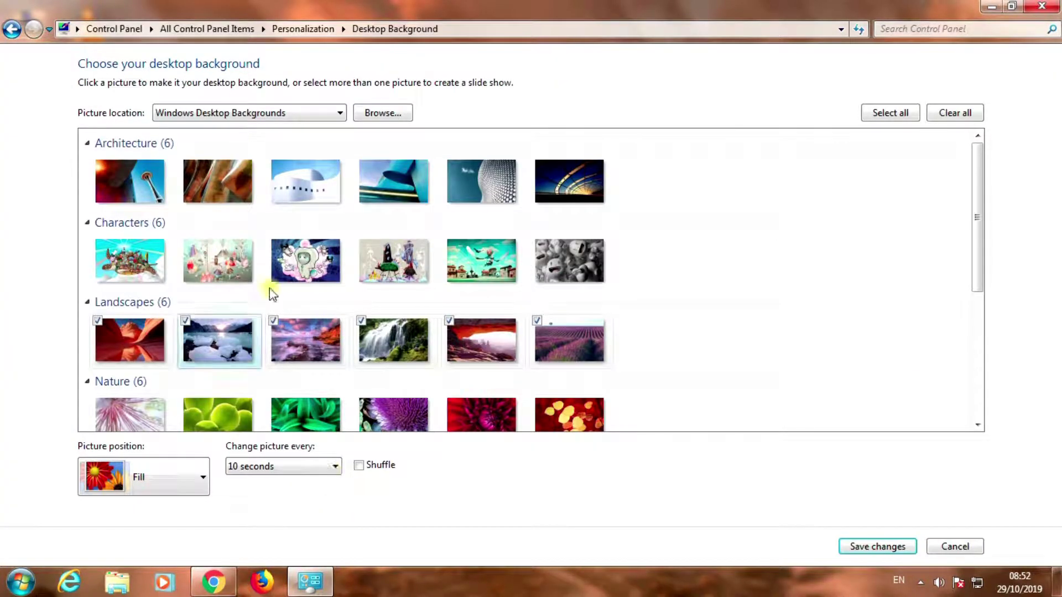
pyautogui.click(799, 181)
pyautogui.click(252, 113)
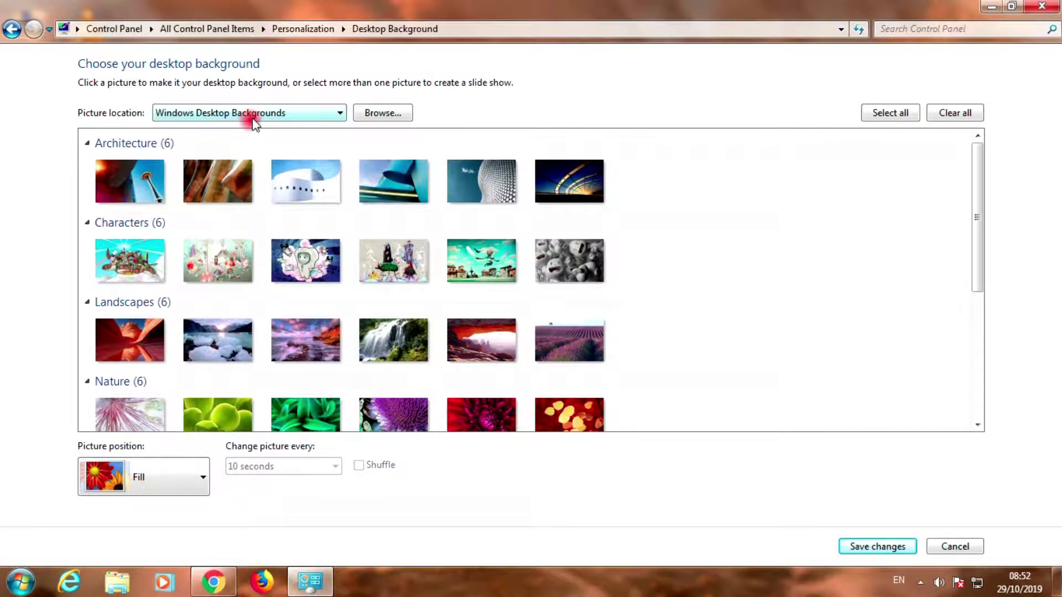
pyautogui.click(207, 140)
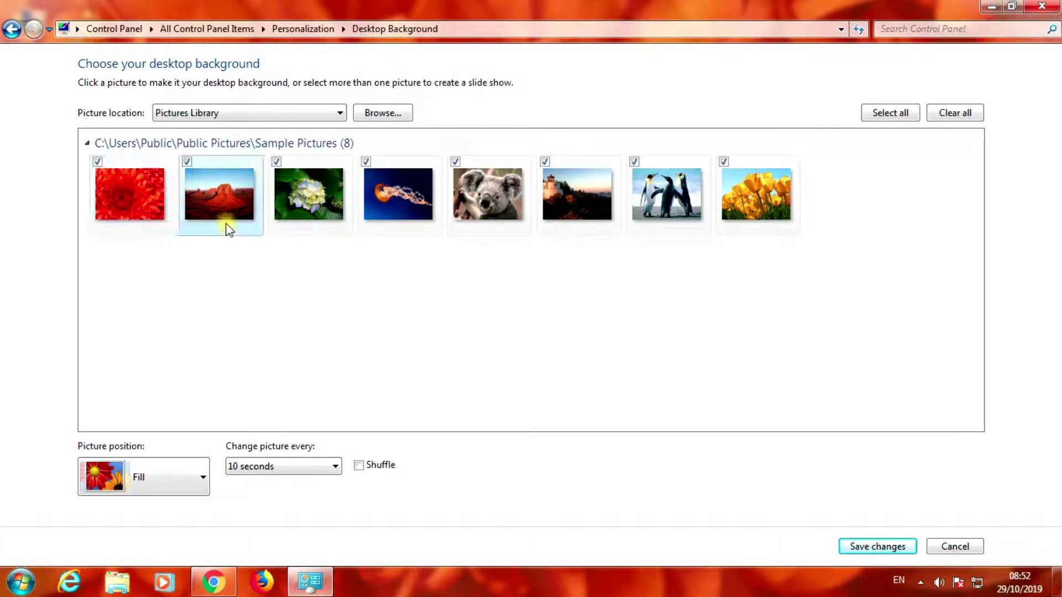
# Look at the Sample Pictures folder of the Pictures library in Windows Explorer, and close the window.
pyautogui.click(117, 582)
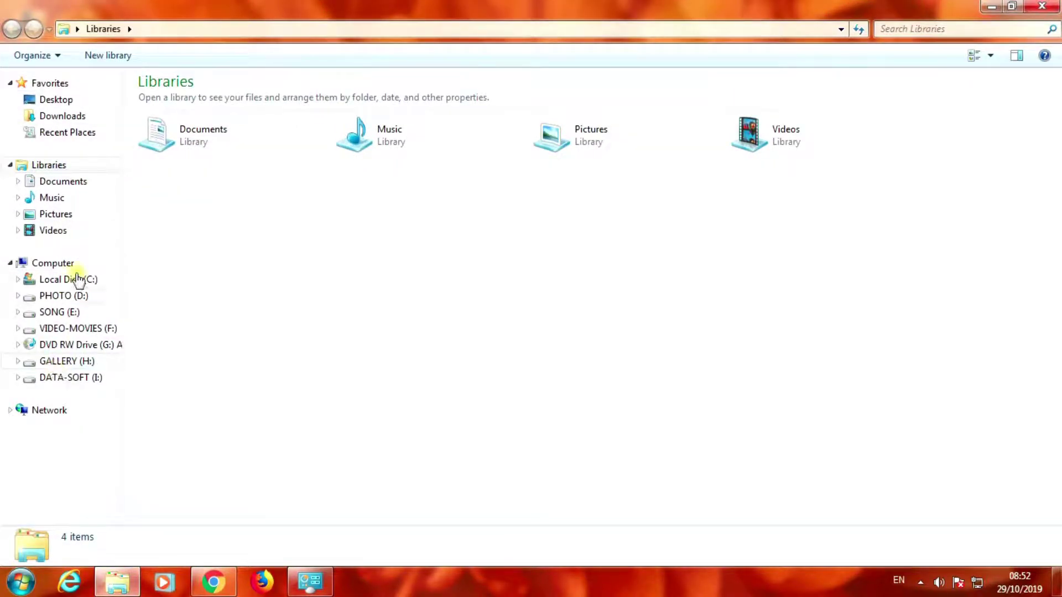
pyautogui.click(52, 217)
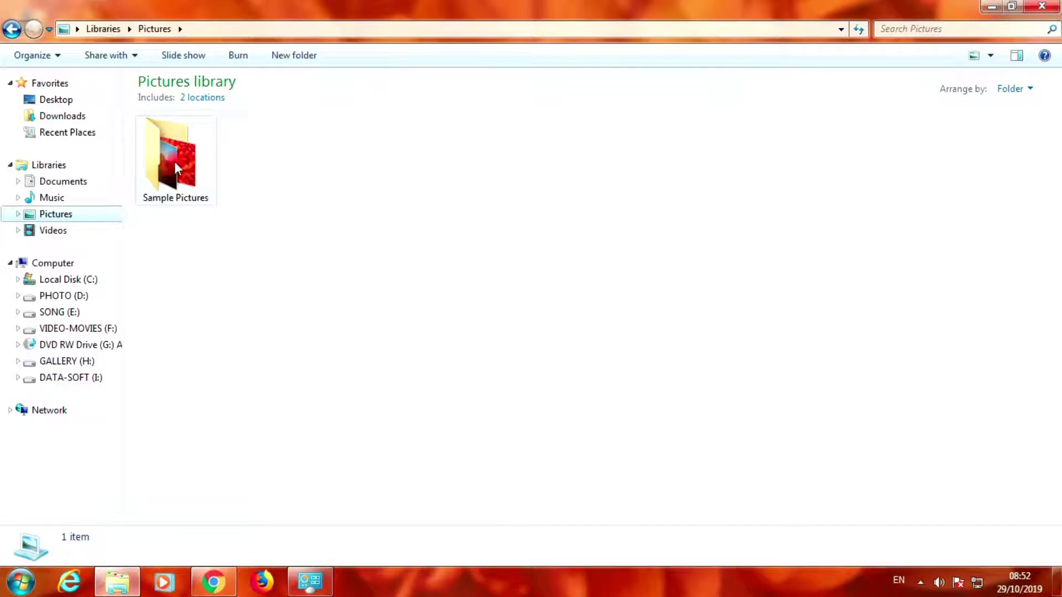
pyautogui.doubleClick(175, 162)
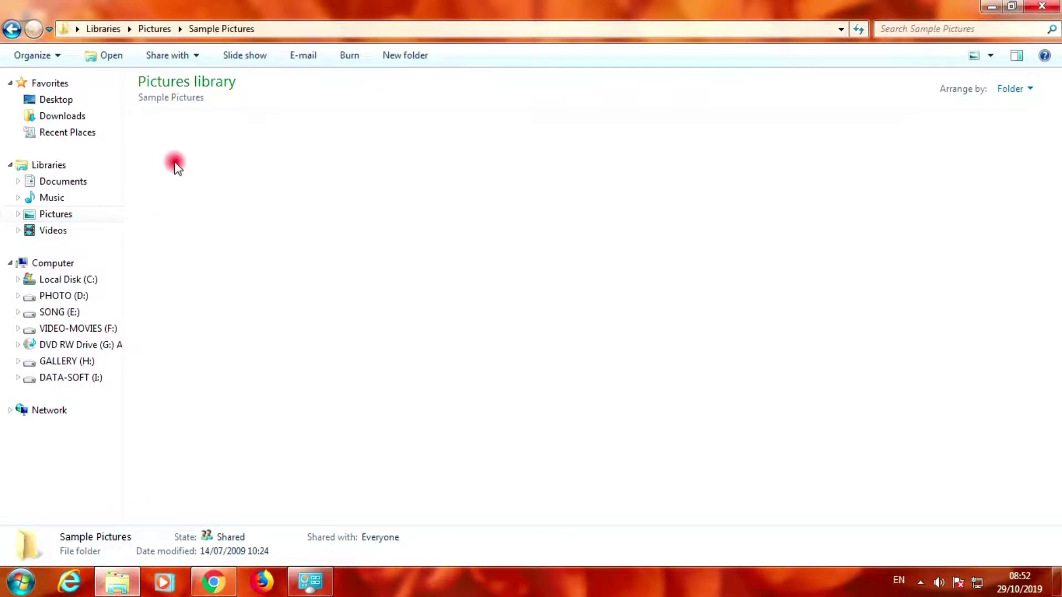
pyautogui.click(1042, 6)
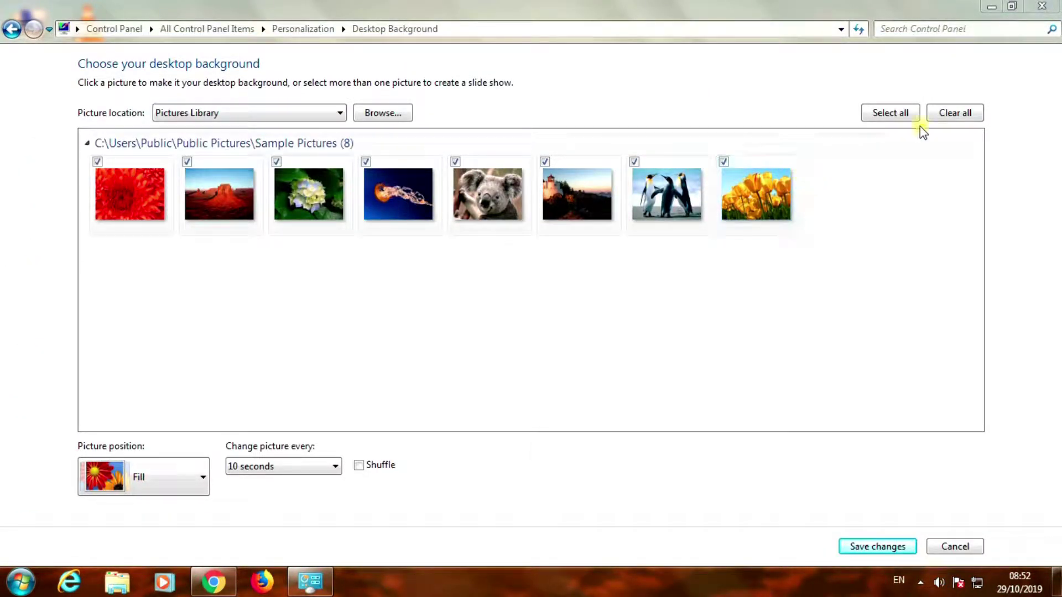
# Clear the picture selection, choose the red Chrysanthemum picture as the desktop background, and save the changes.
pyautogui.click(961, 113)
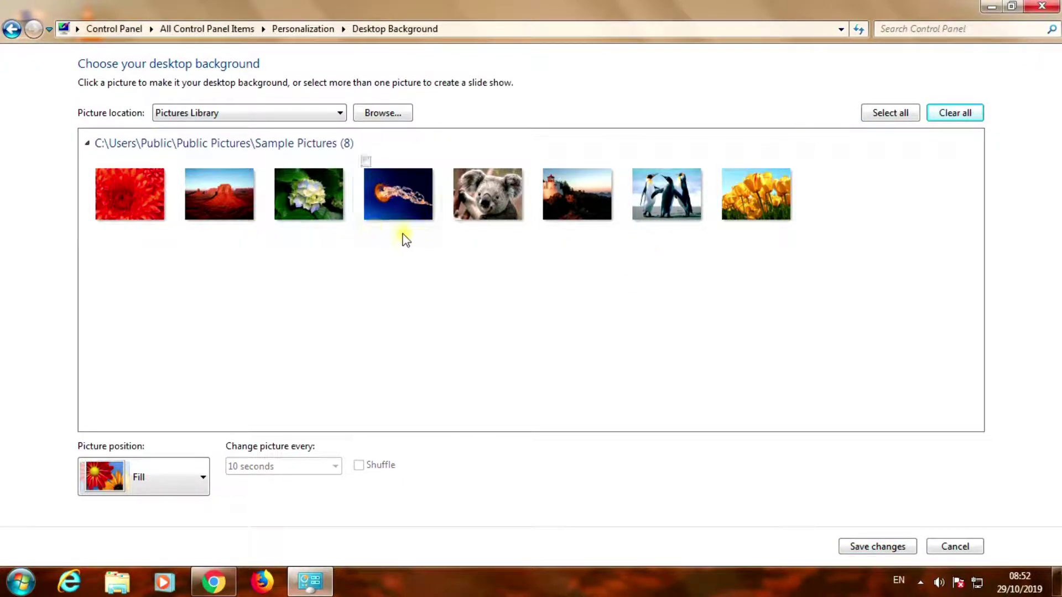
pyautogui.click(129, 202)
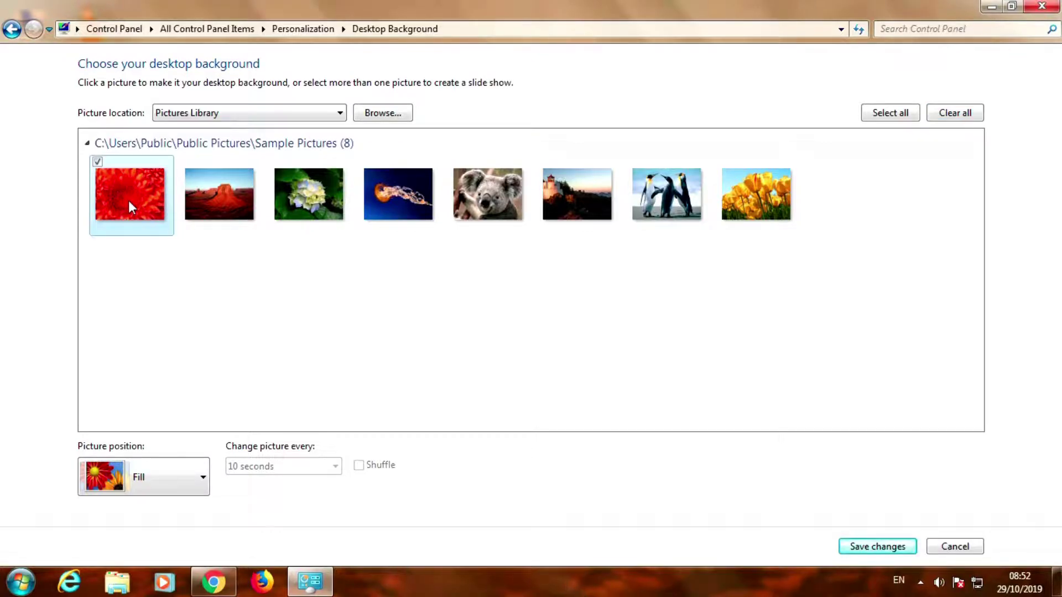
pyautogui.click(875, 542)
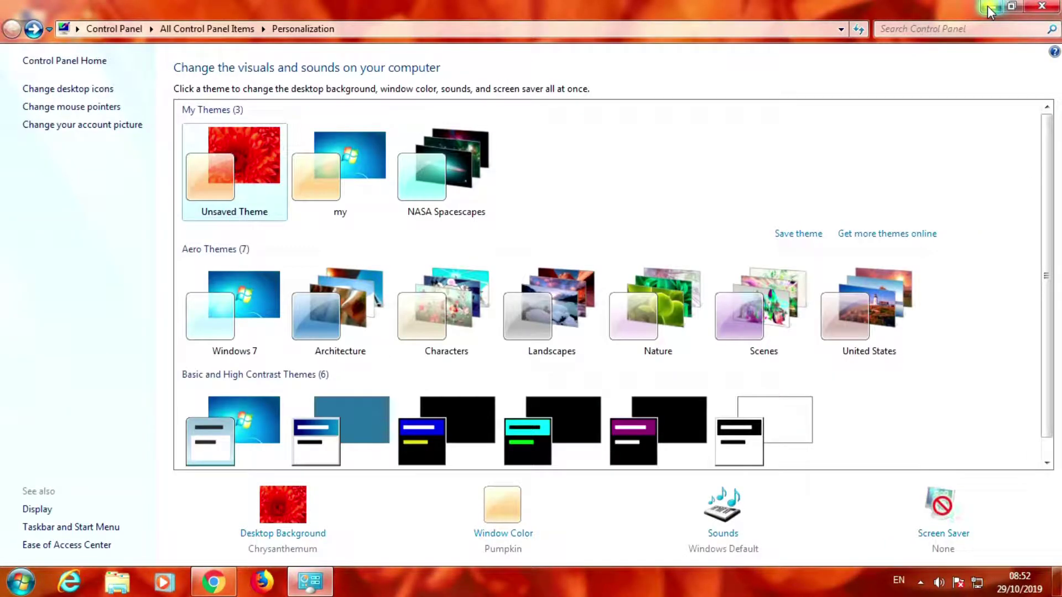
# View the Chrysanthemum background on the desktop and refresh it.
pyautogui.click(989, 8)
pyautogui.rightClick(334, 183)
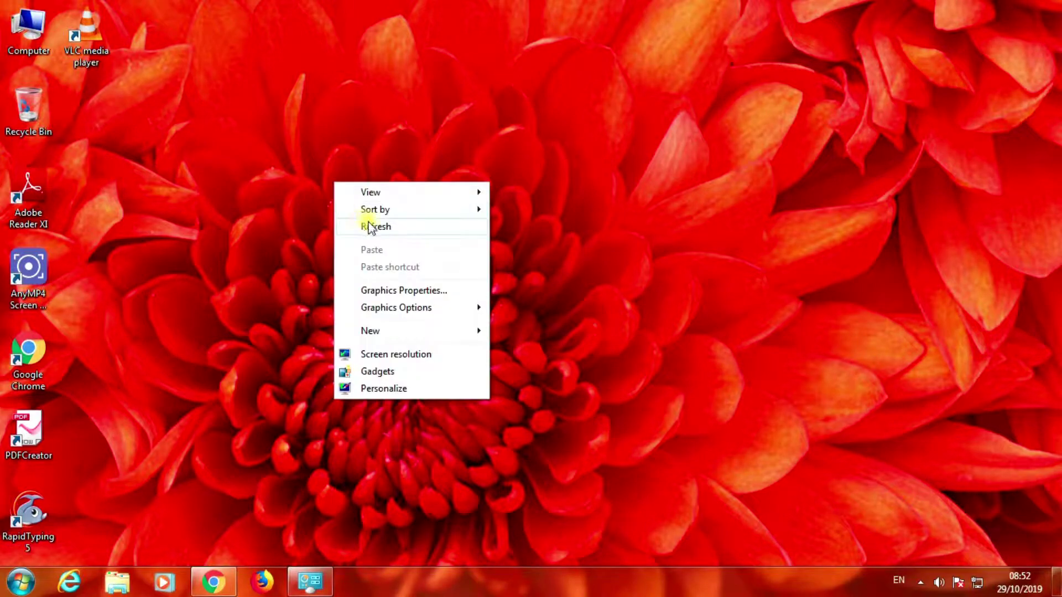
pyautogui.click(369, 228)
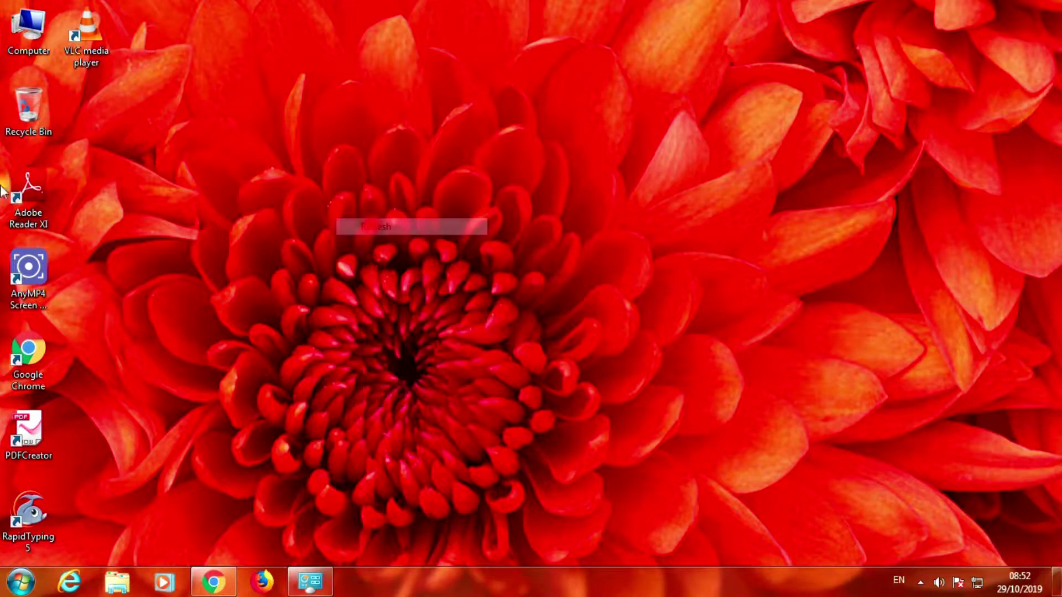
# Set the desktop background's picture position to Fit, save the changes, and show the desktop.
pyautogui.click(309, 581)
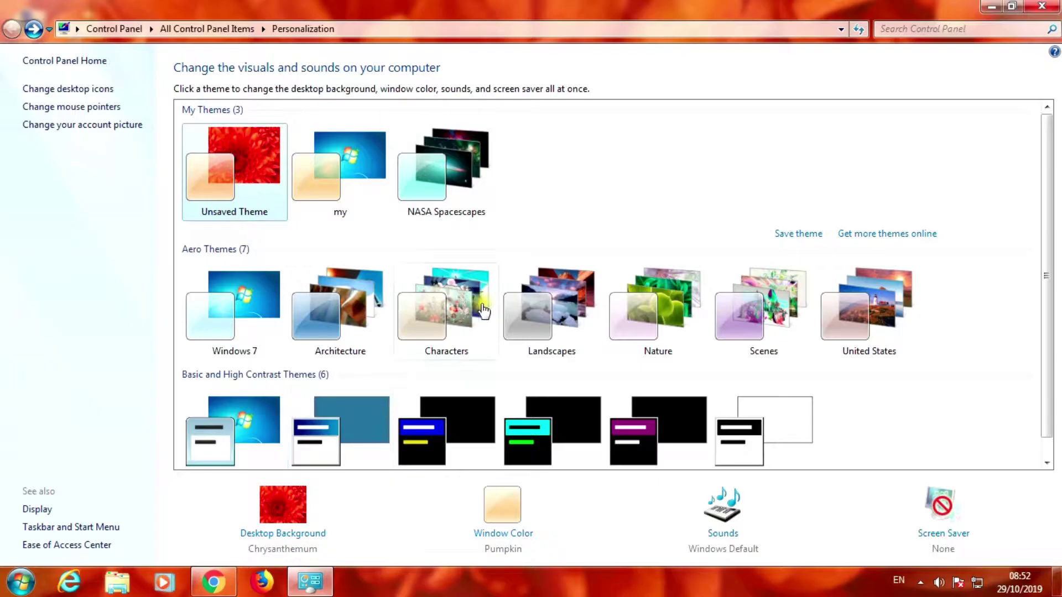
pyautogui.click(287, 531)
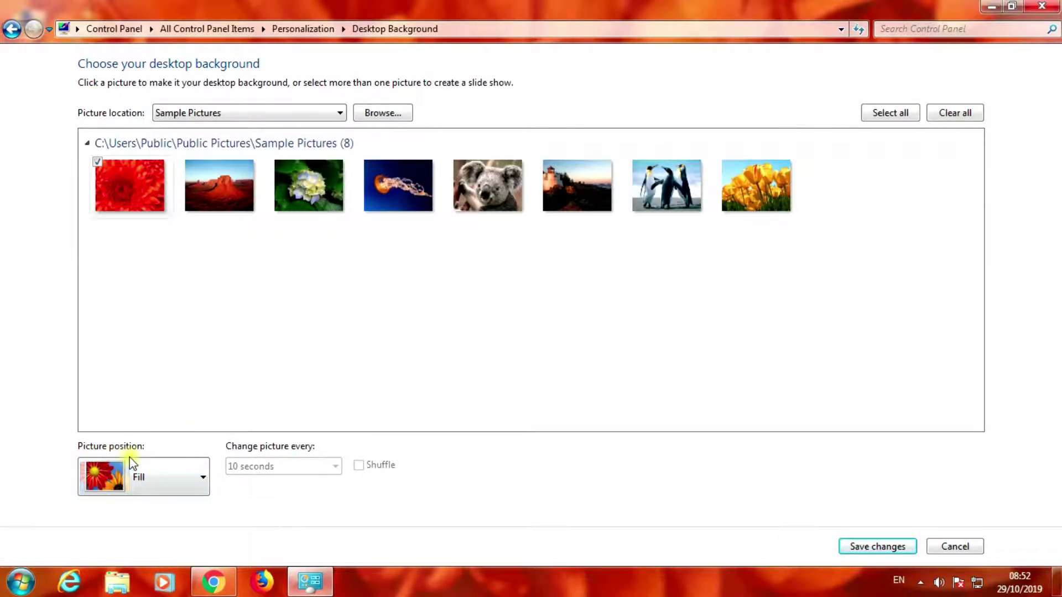
pyautogui.click(170, 483)
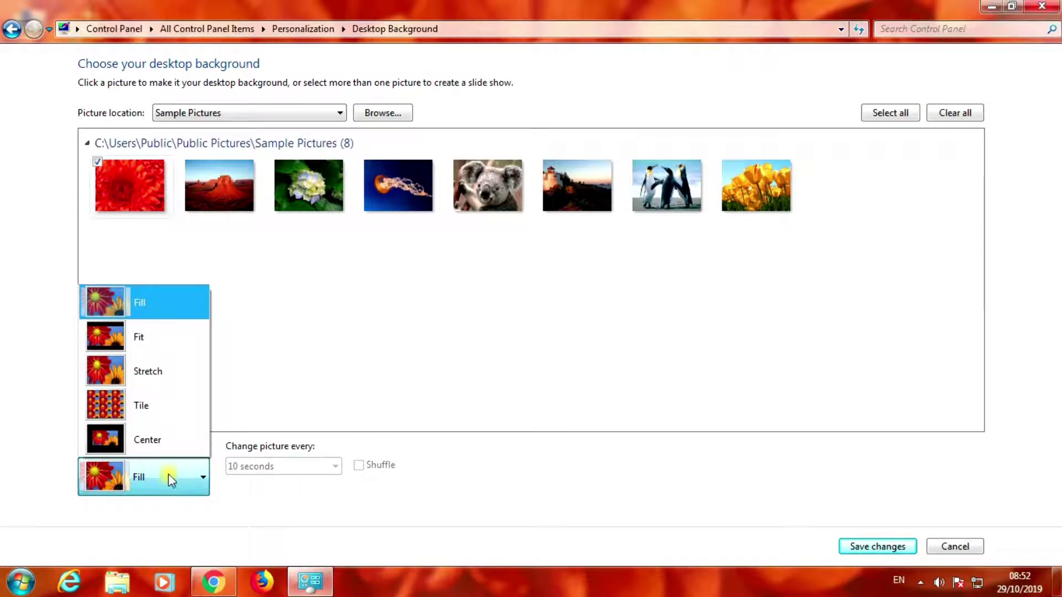
pyautogui.click(148, 341)
pyautogui.click(869, 547)
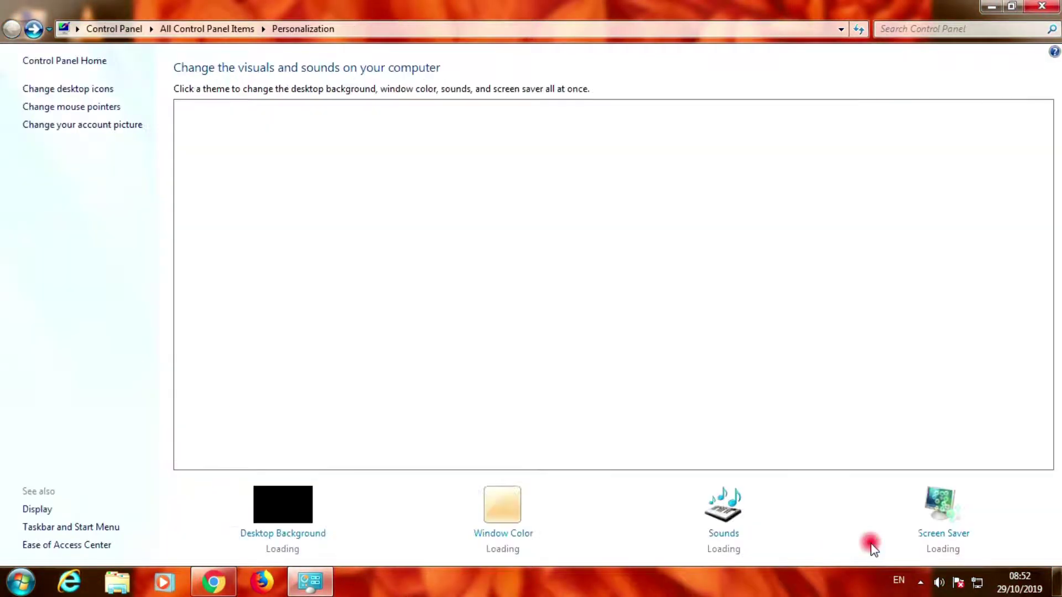
pyautogui.click(992, 6)
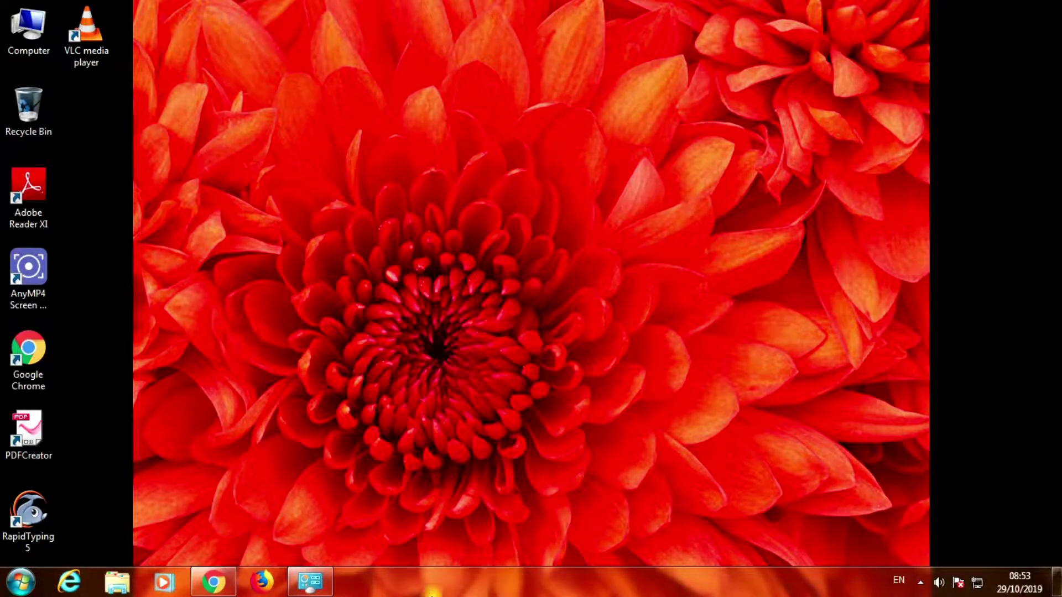
# Return to the Desktop Background settings, set the picture position to Stretch, and save the changes.
pyautogui.click(303, 587)
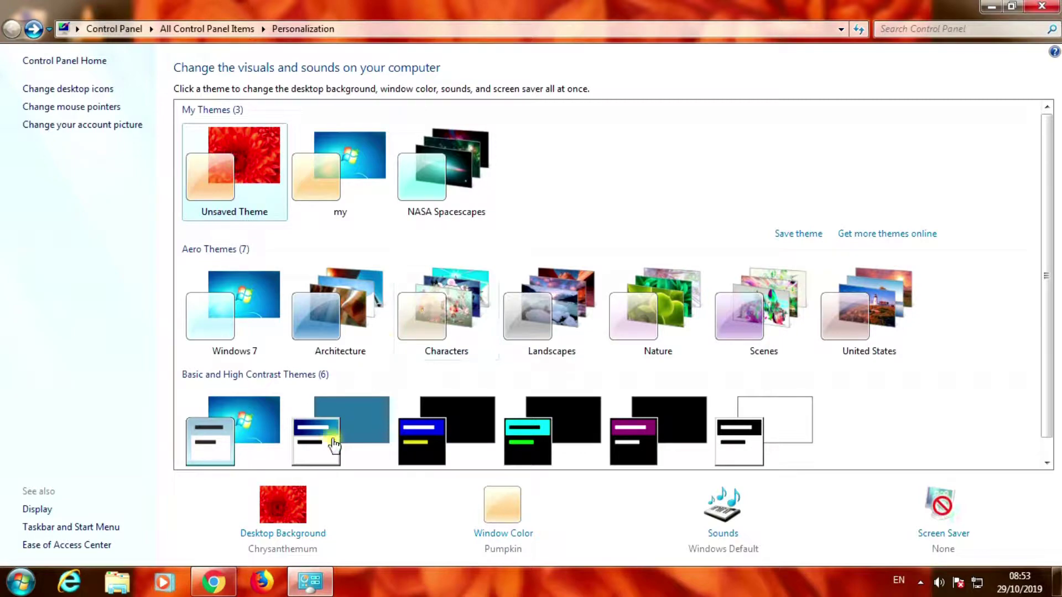
pyautogui.click(299, 536)
pyautogui.click(167, 475)
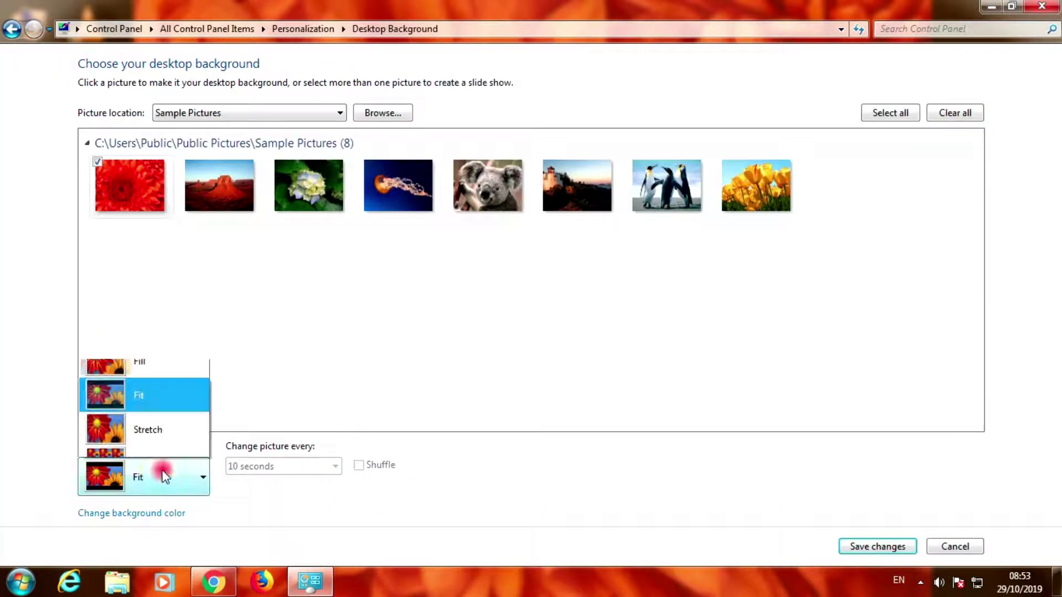
pyautogui.click(154, 373)
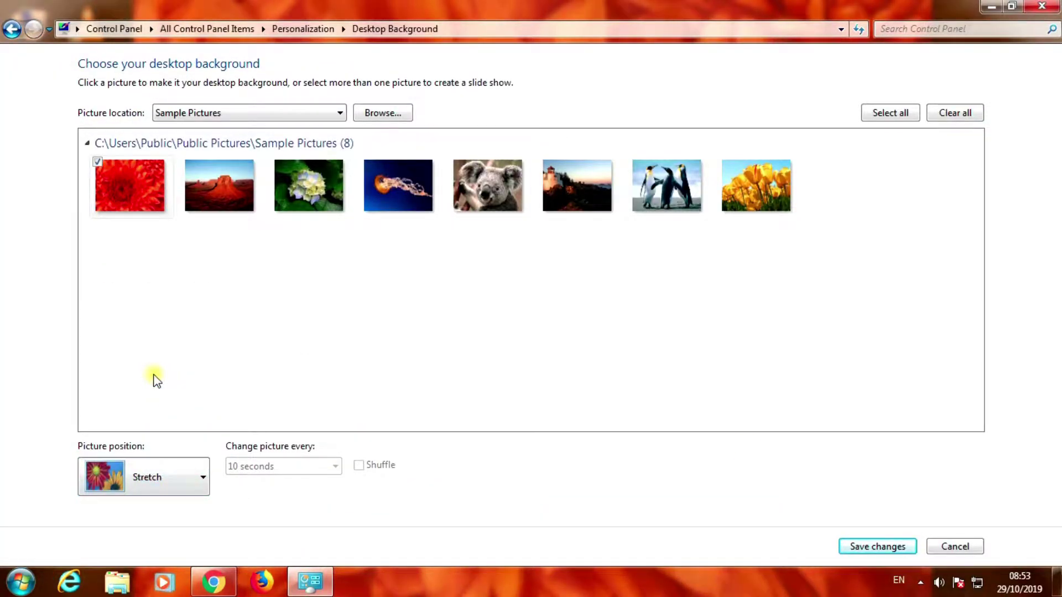
pyautogui.click(881, 547)
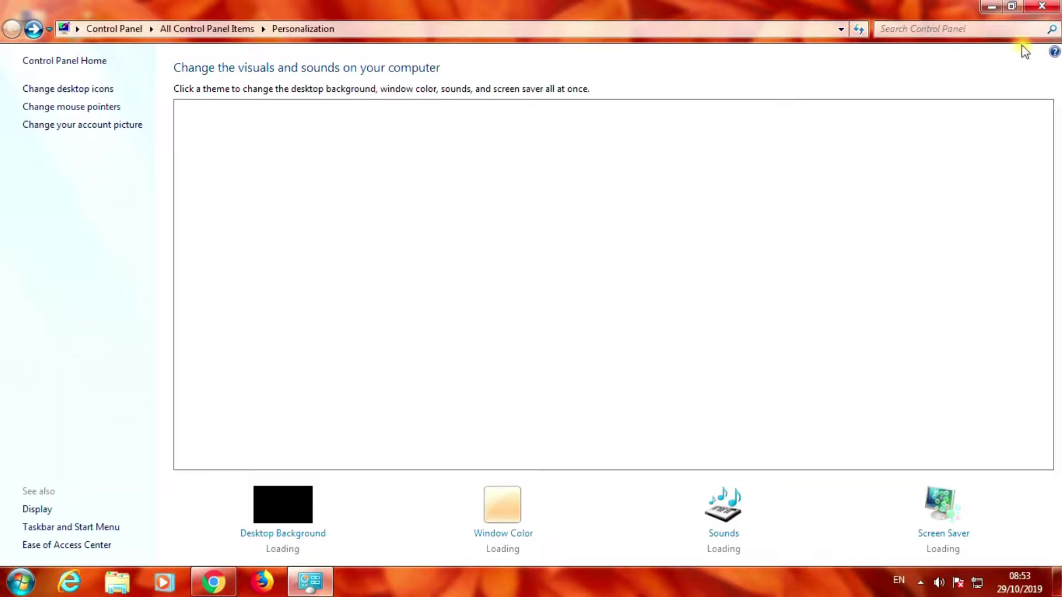
# Check the stretched background on the desktop and refresh it.
pyautogui.click(996, 6)
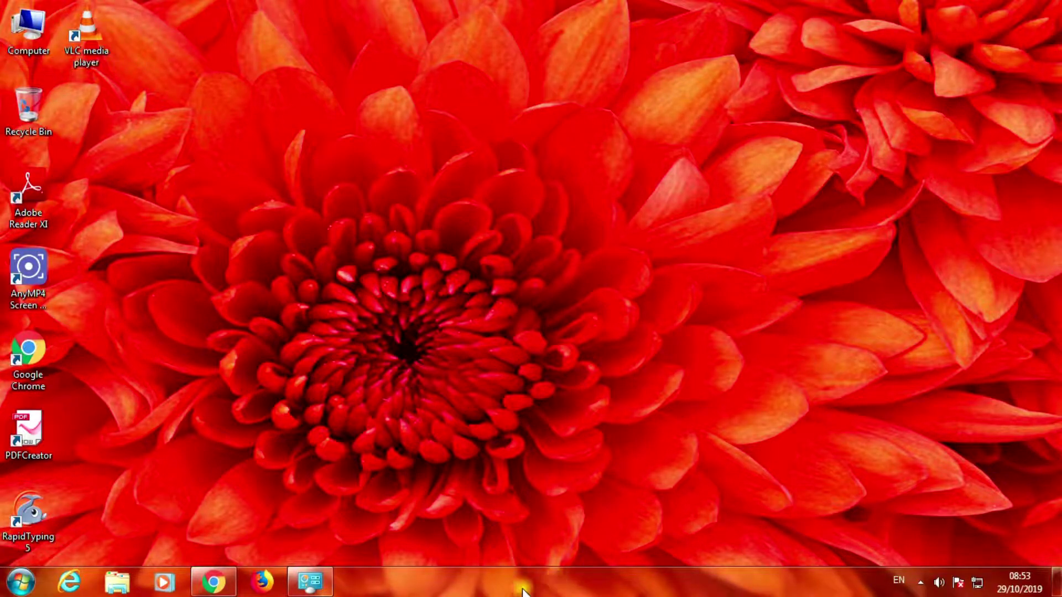
pyautogui.rightClick(422, 233)
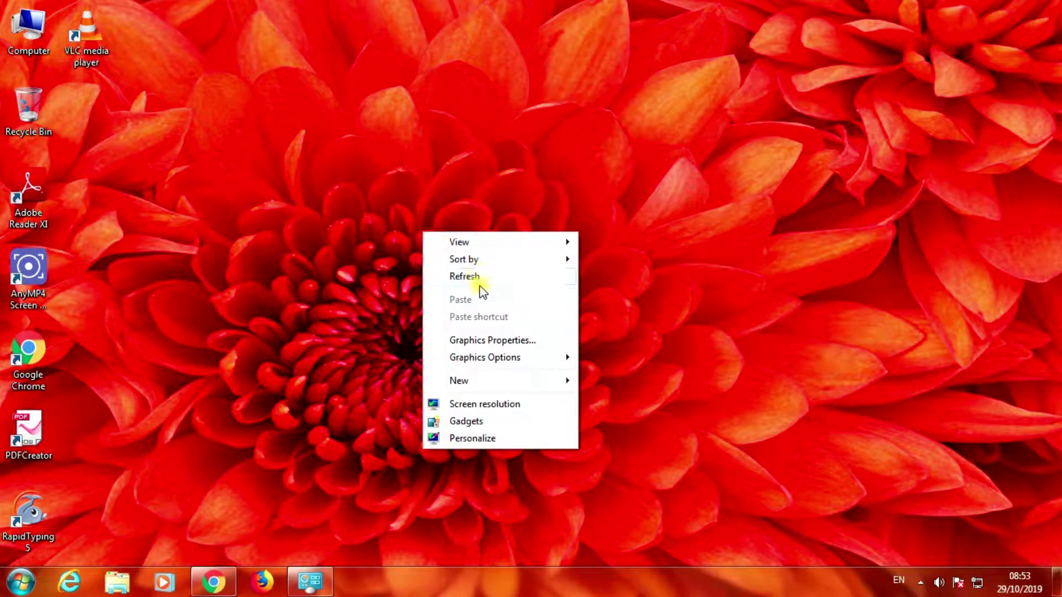
pyautogui.click(493, 277)
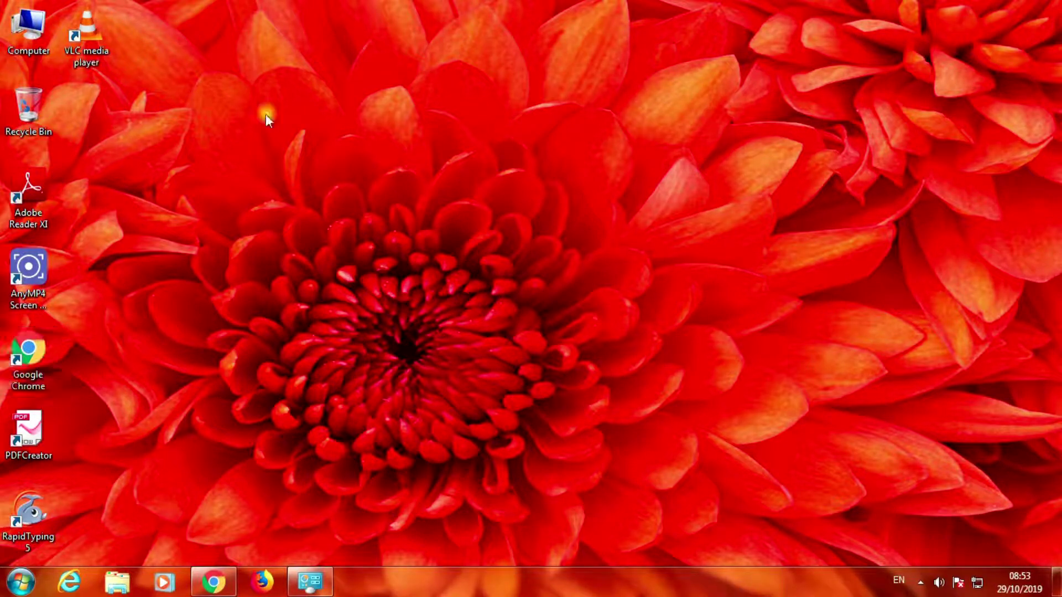
# Set the desktop background's picture position to Tile, save the changes, and show the desktop.
pyautogui.click(310, 581)
pyautogui.click(298, 534)
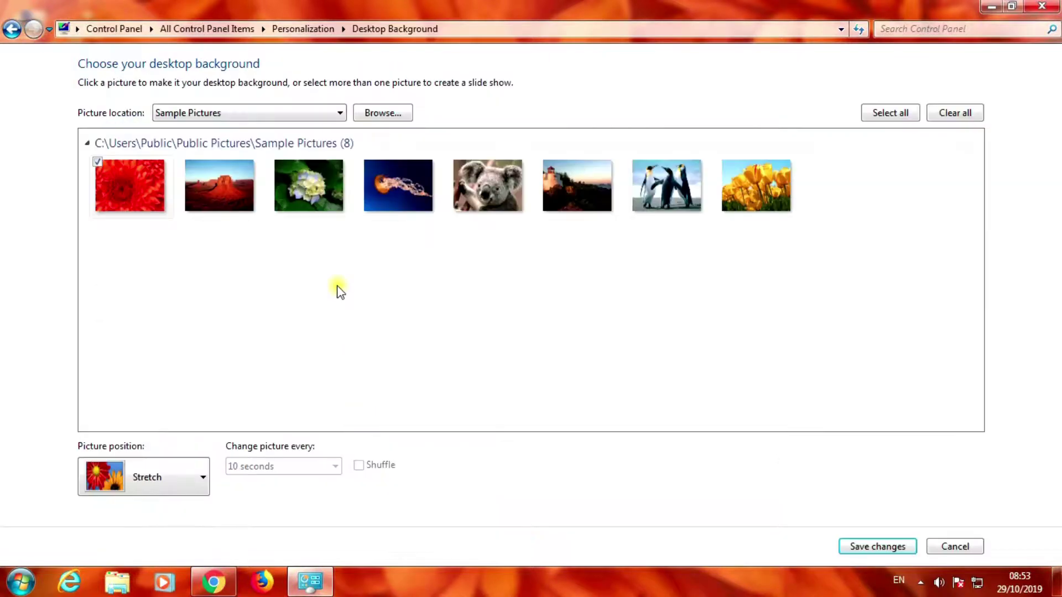
pyautogui.click(169, 475)
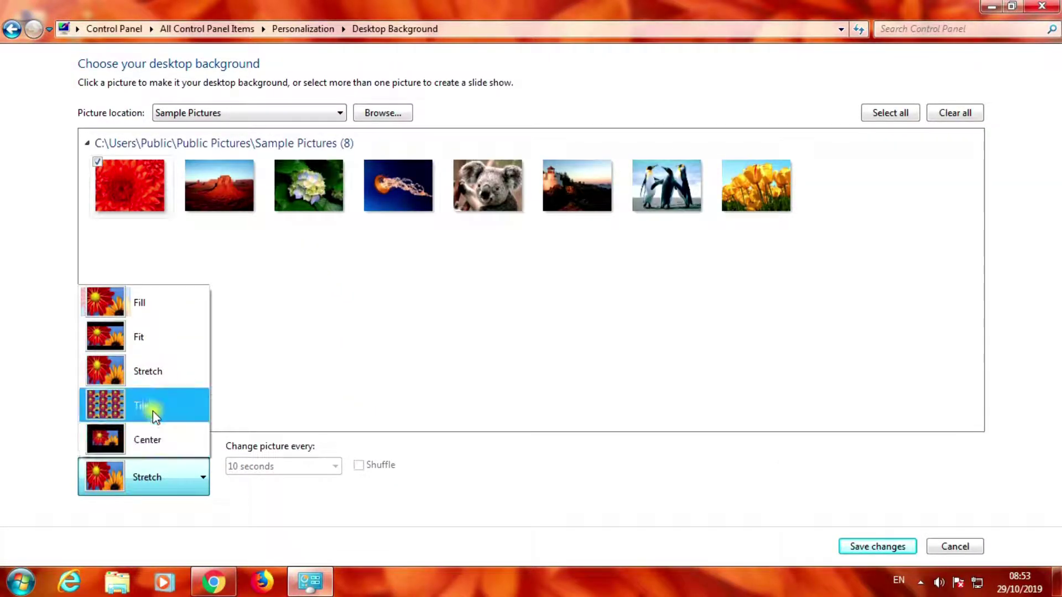
pyautogui.click(149, 399)
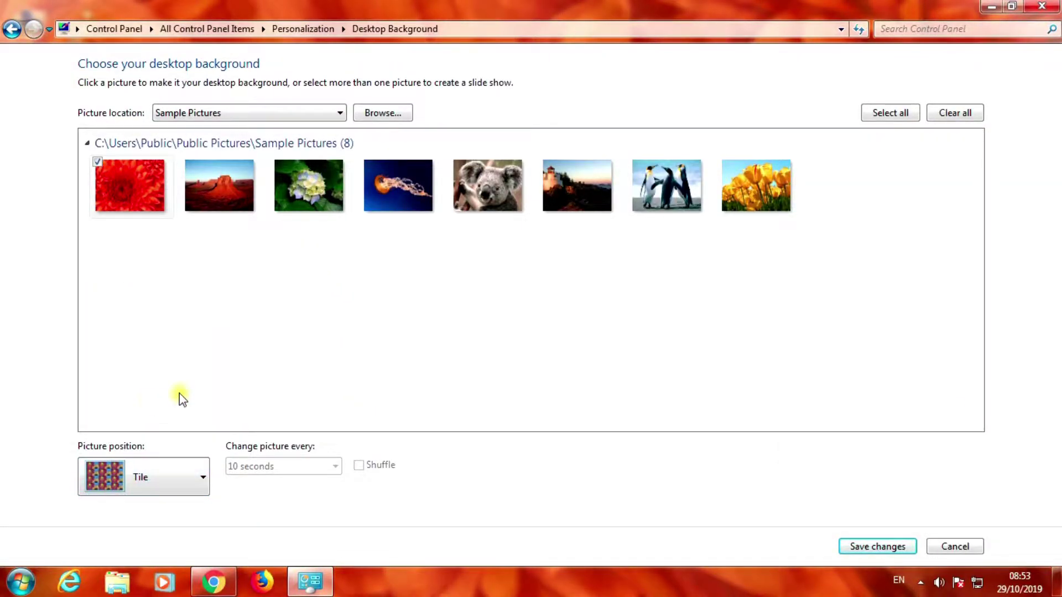
pyautogui.click(881, 547)
pyautogui.press('super+d')
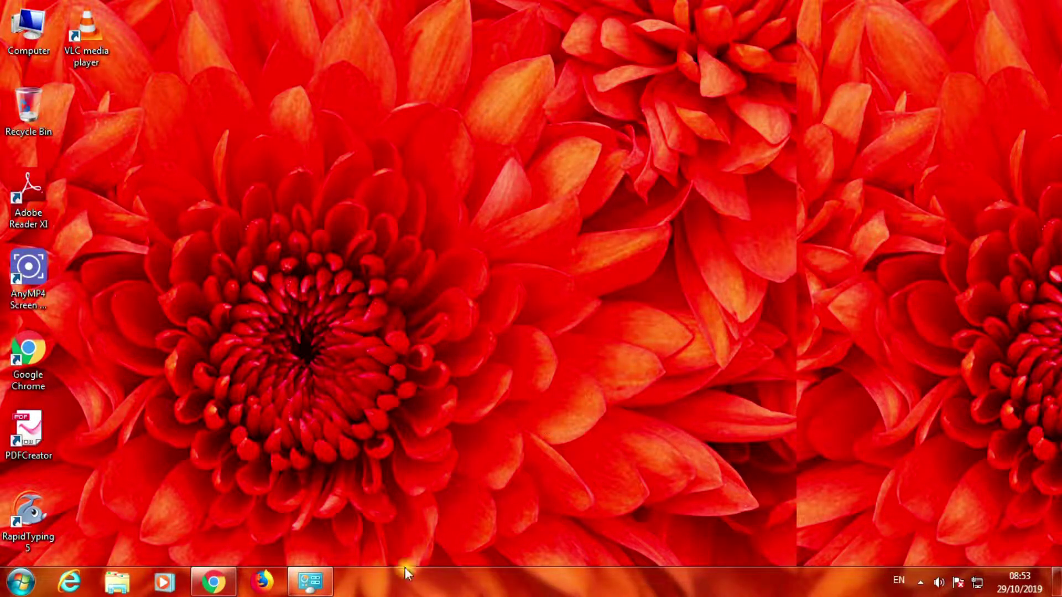
# Reopen the Desktop Background settings, set the picture position to Center, save the changes, and show the desktop.
pyautogui.click(310, 581)
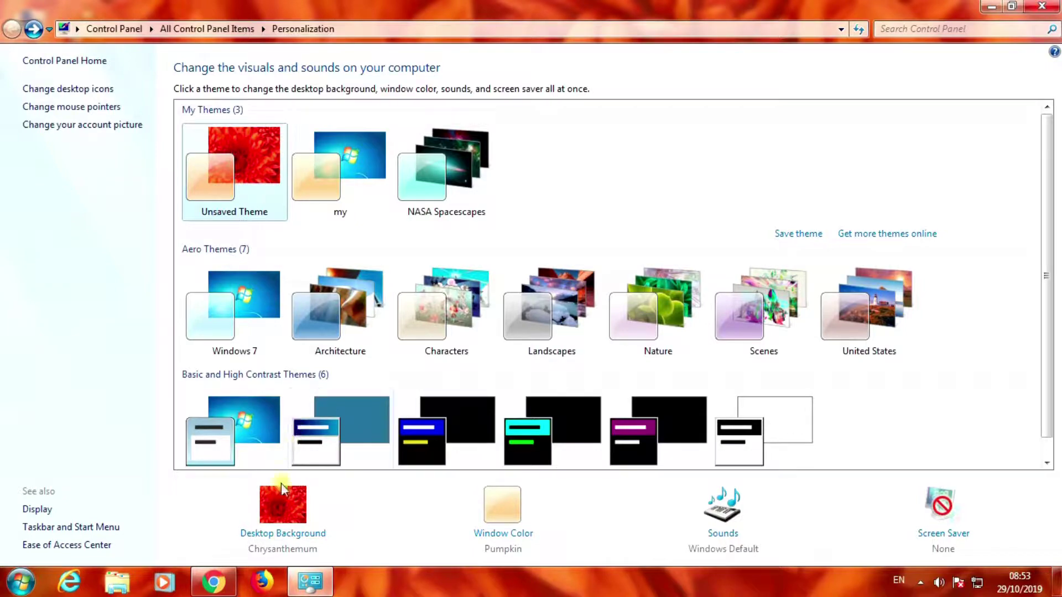
pyautogui.click(290, 534)
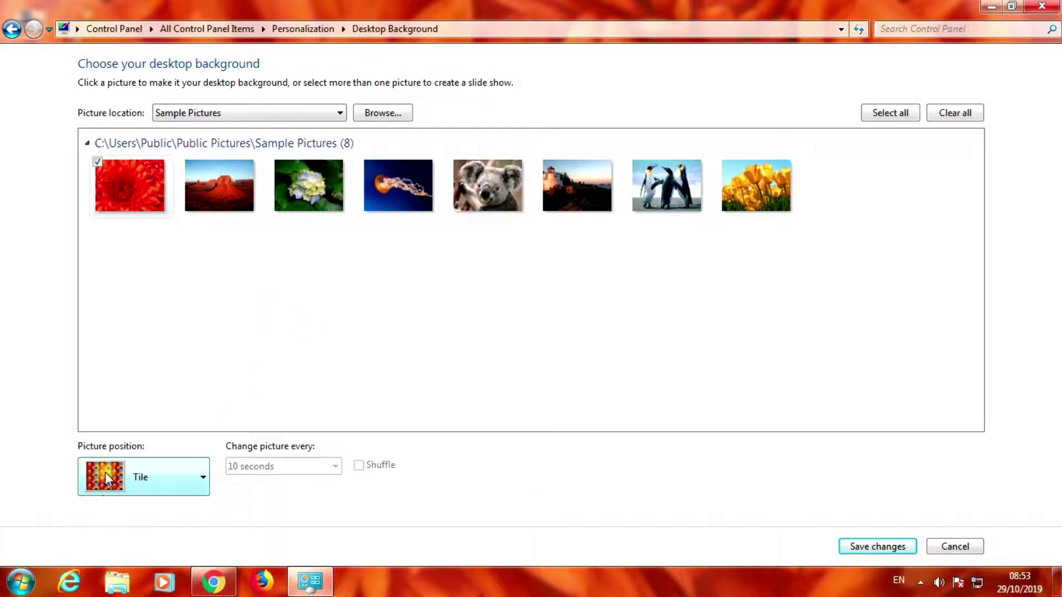
pyautogui.click(141, 476)
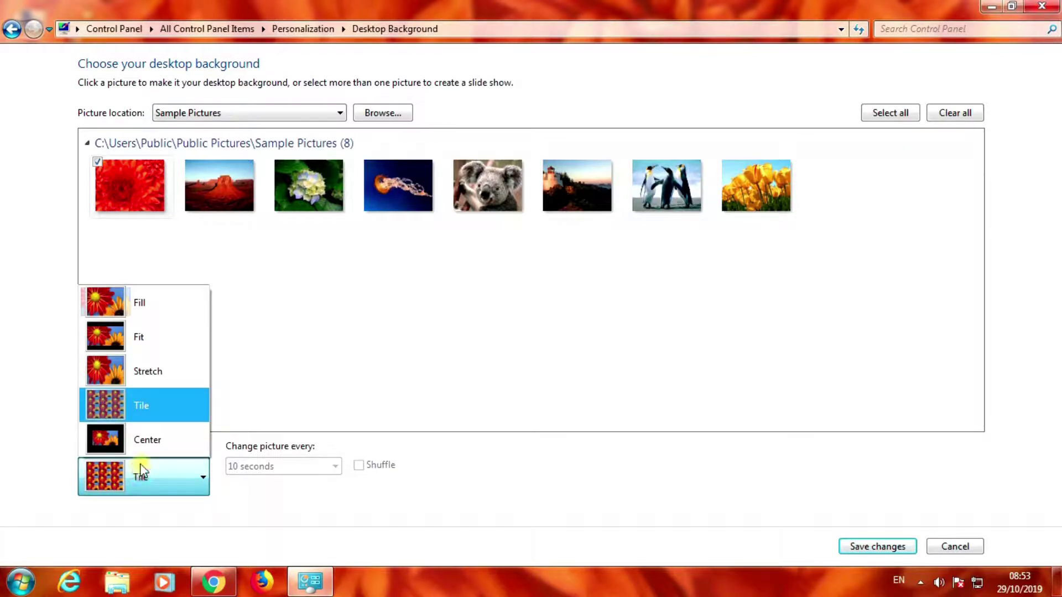
pyautogui.click(149, 439)
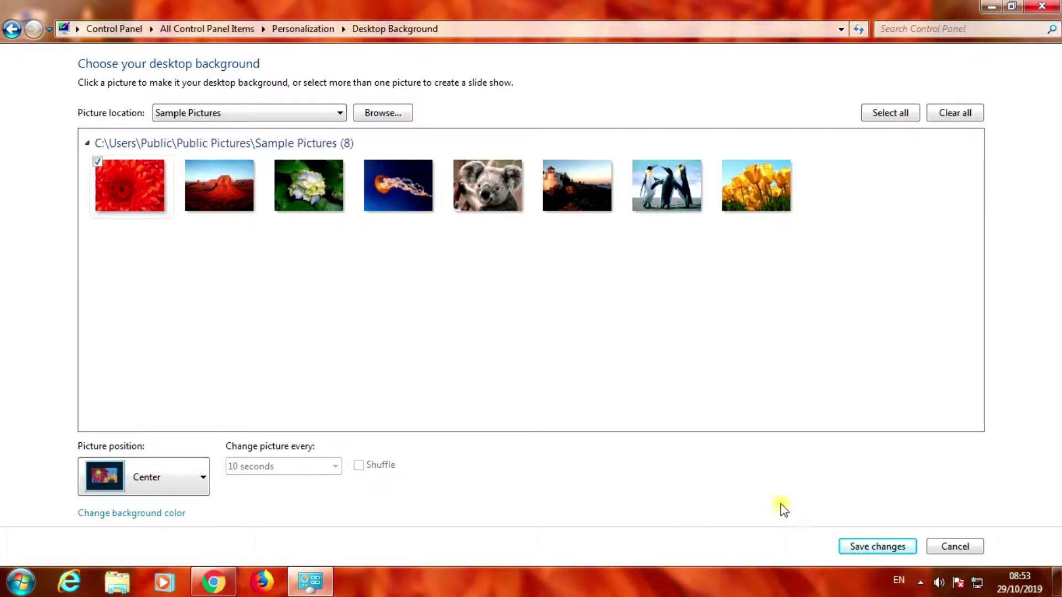
pyautogui.click(866, 545)
pyautogui.click(991, 5)
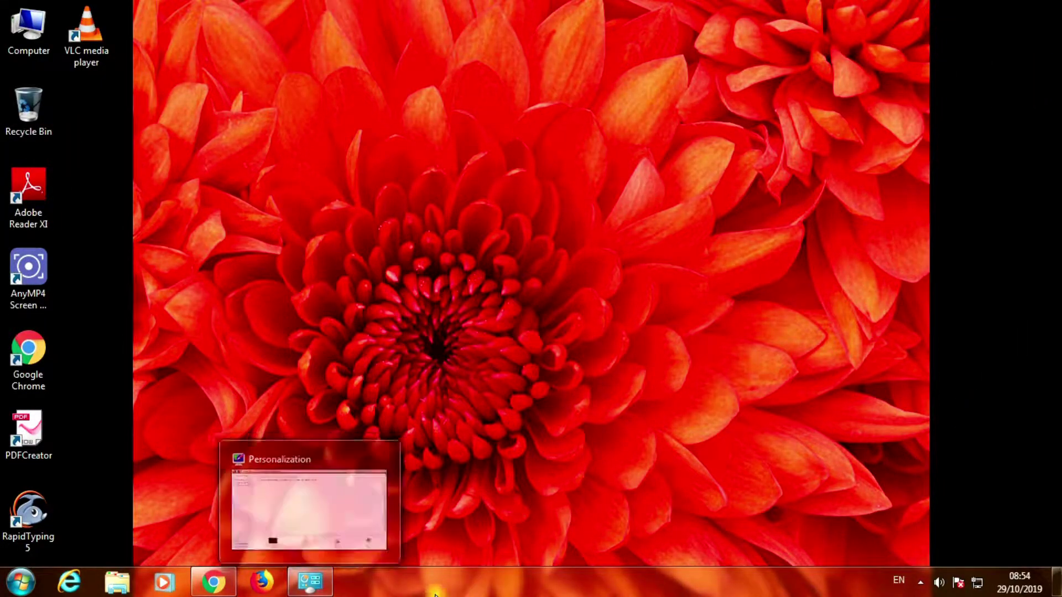
# Switch the background's picture position back to Stretch, save the changes, and refresh the desktop.
pyautogui.click(309, 581)
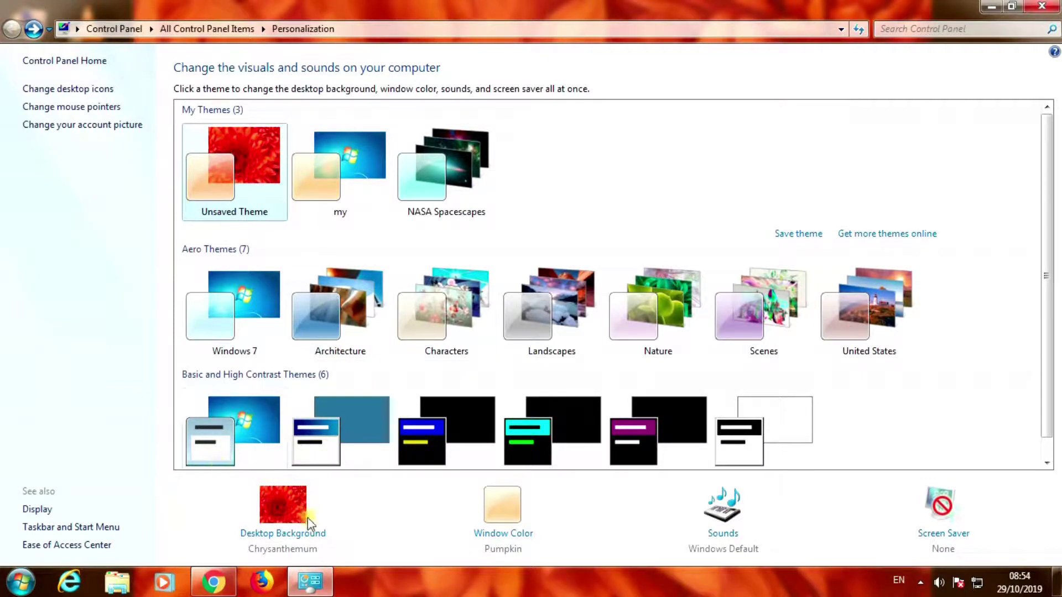
pyautogui.click(311, 534)
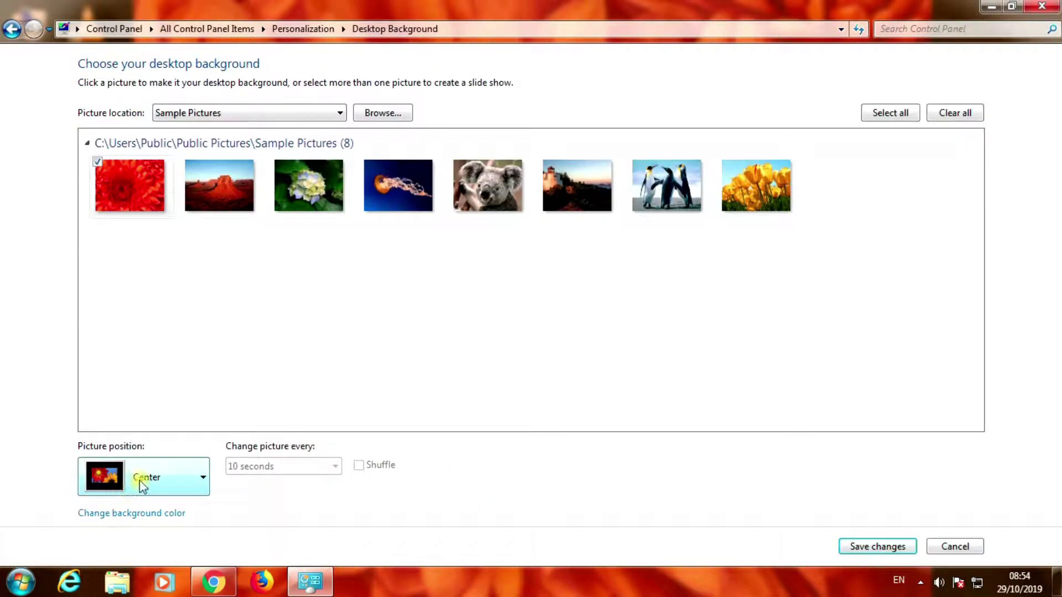
pyautogui.click(171, 479)
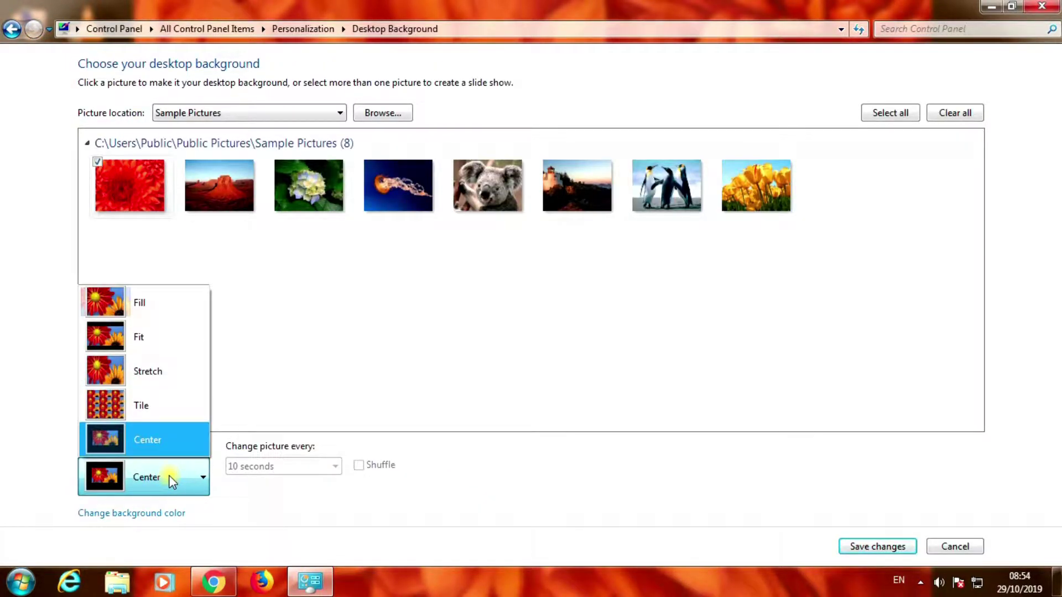
pyautogui.click(154, 381)
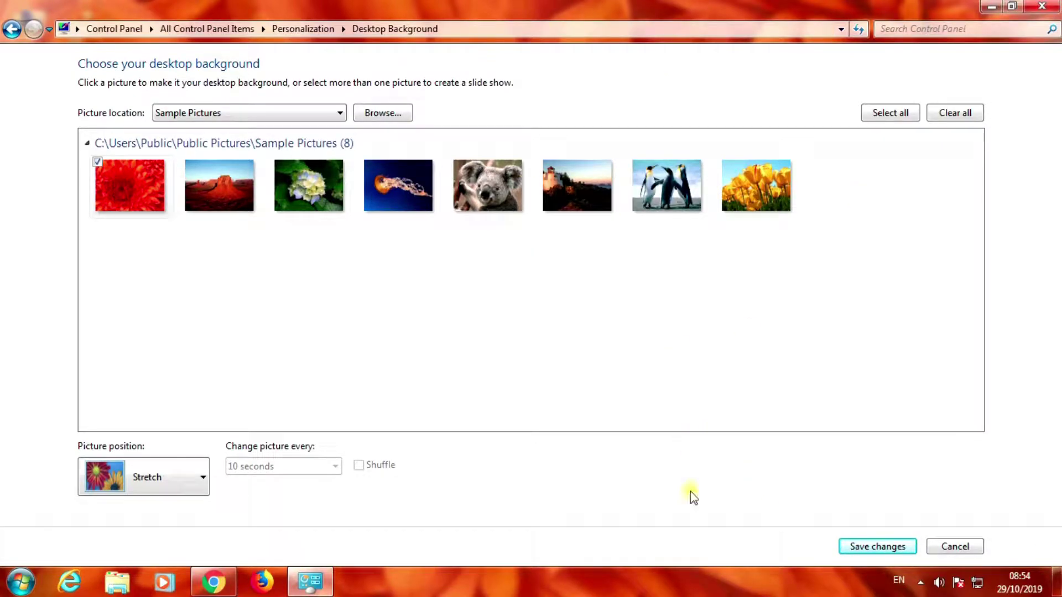
pyautogui.click(883, 546)
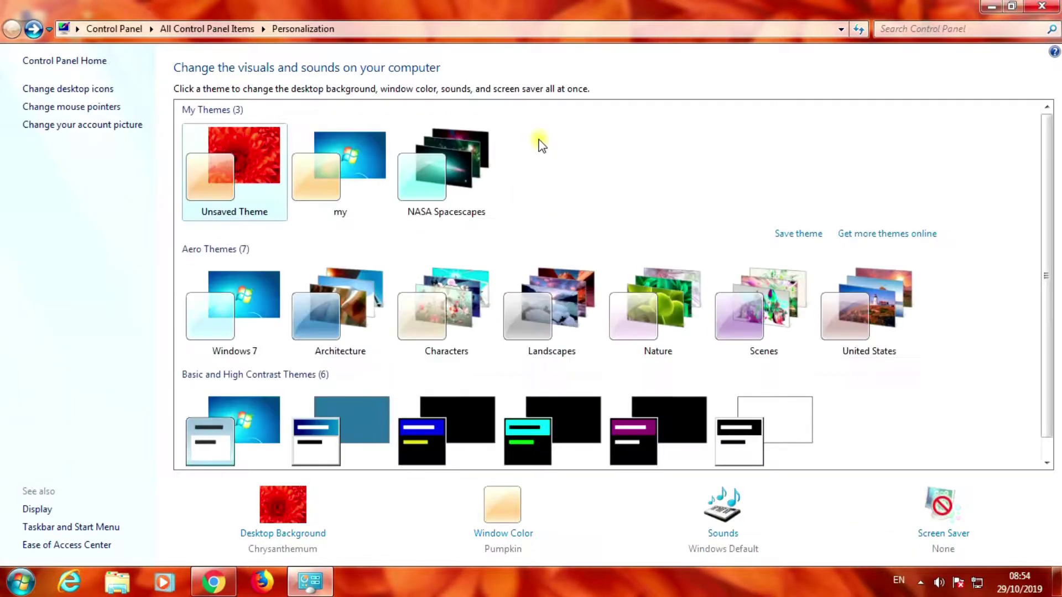
pyautogui.click(991, 5)
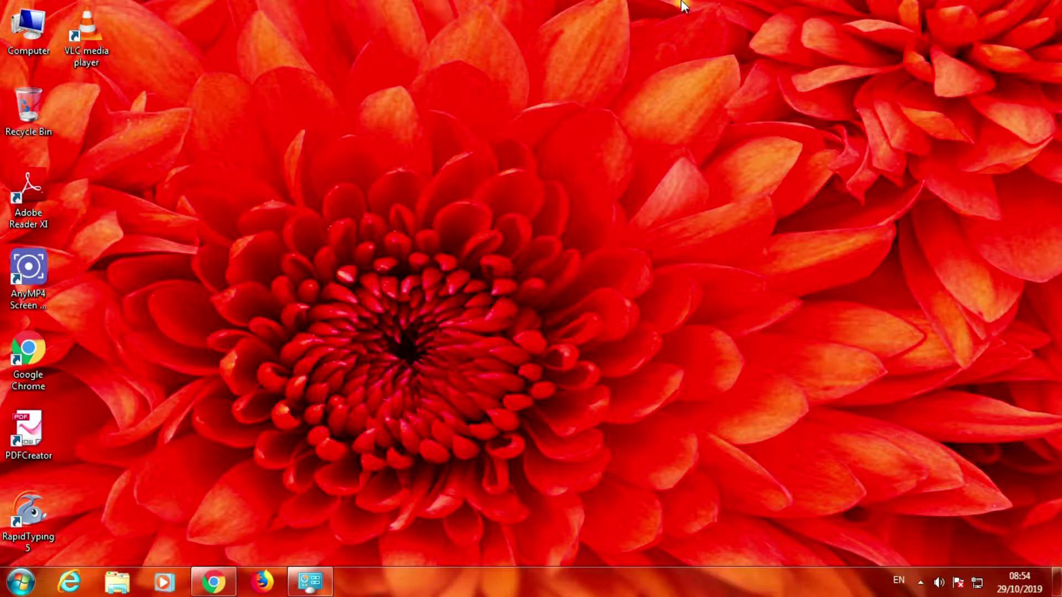
pyautogui.rightClick(281, 54)
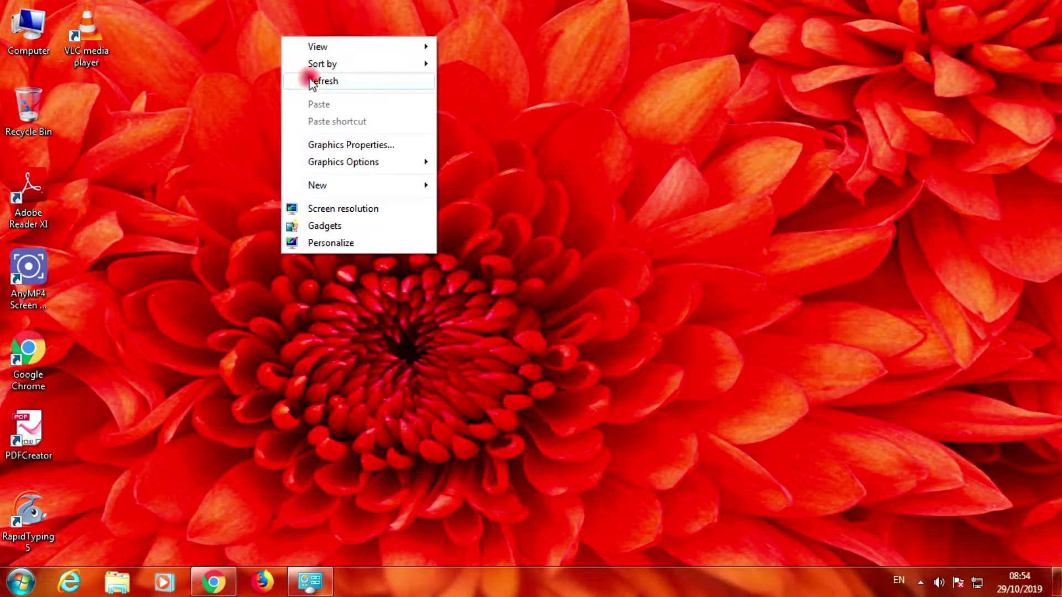
pyautogui.click(299, 75)
# Change the background's picture location to Solid Colors, apply the pale yellow color, and refresh the desktop.
pyautogui.click(310, 581)
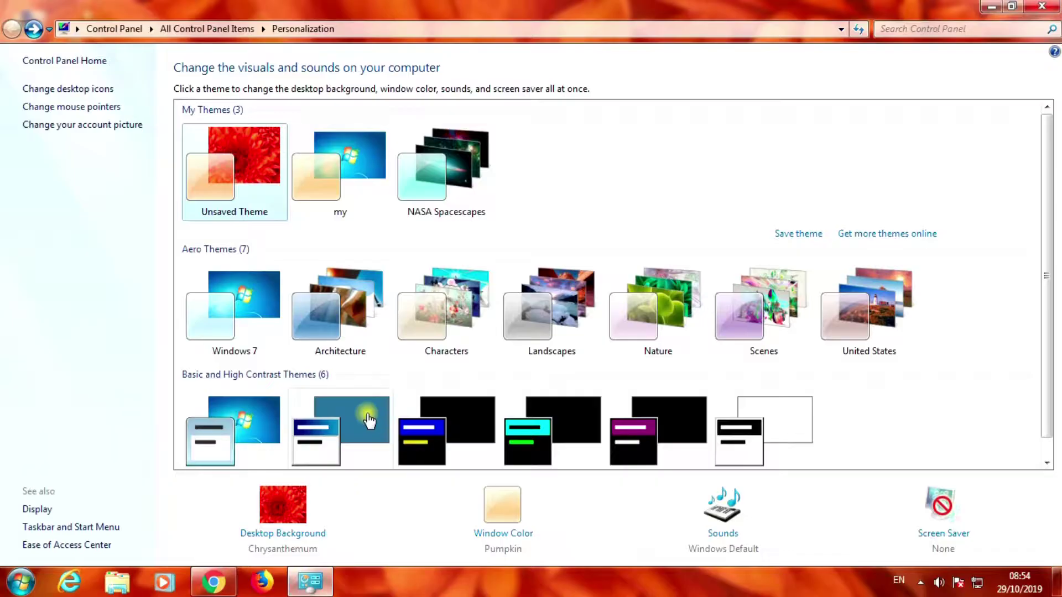
pyautogui.click(286, 534)
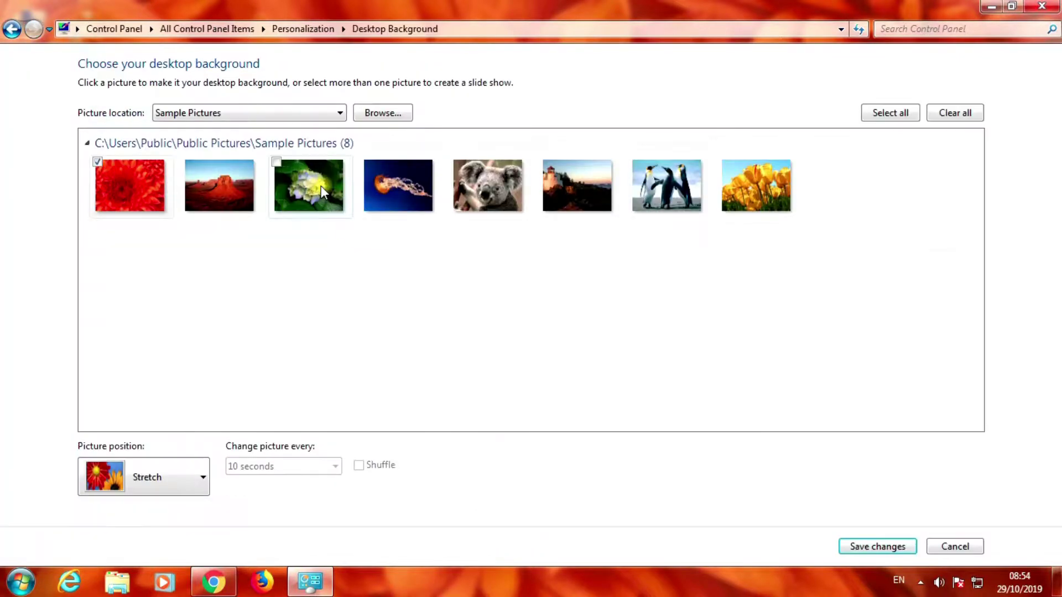
pyautogui.click(261, 111)
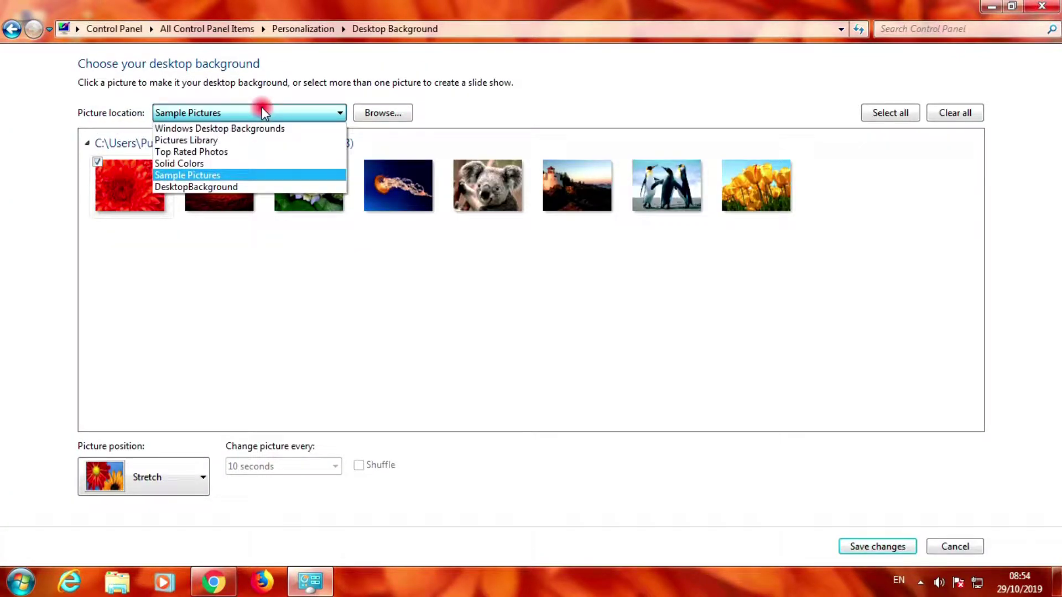
pyautogui.click(197, 165)
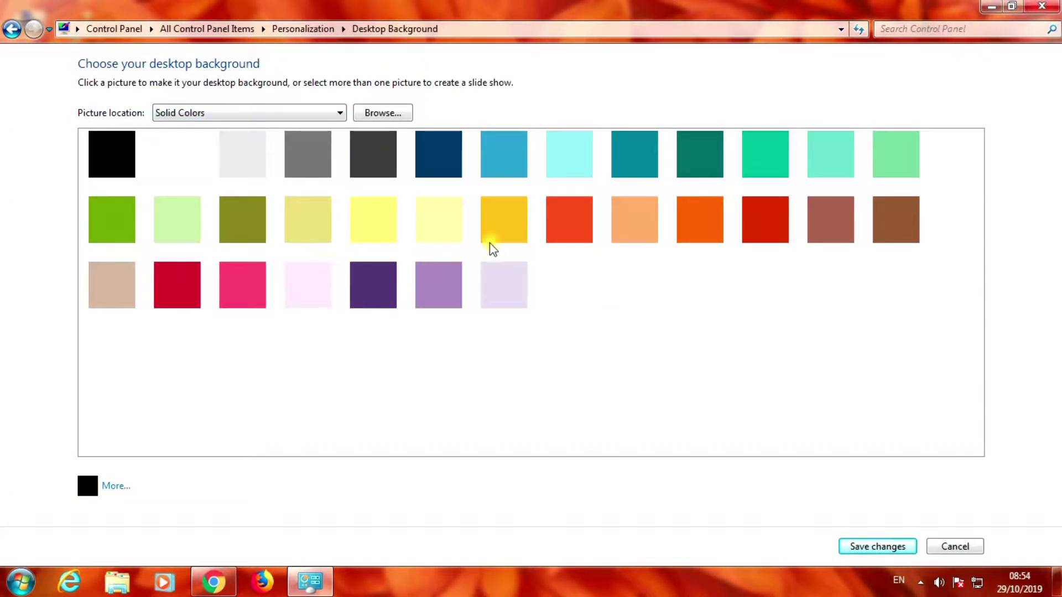
pyautogui.click(449, 224)
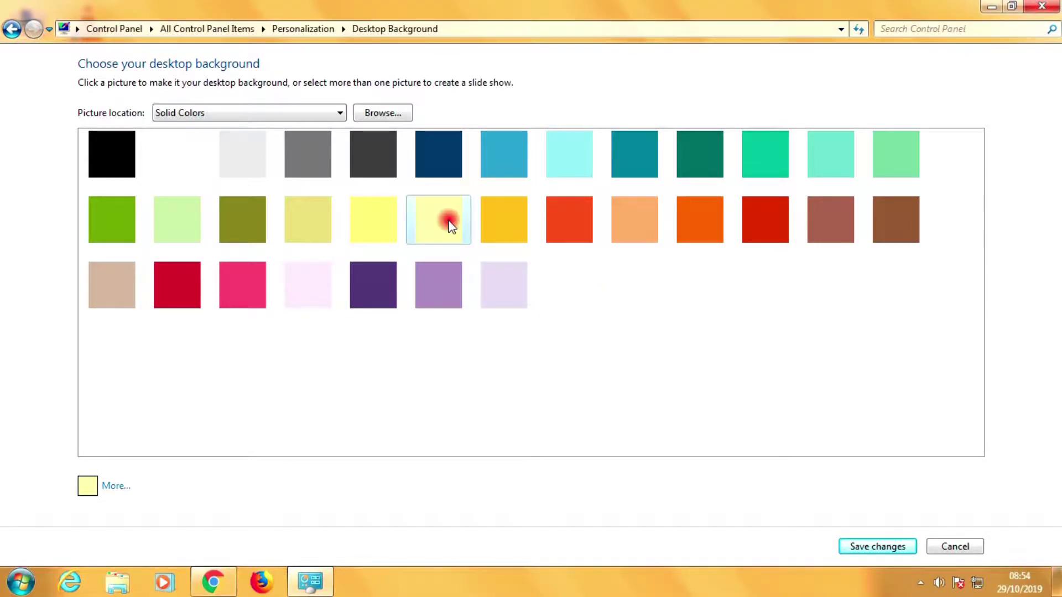
pyautogui.click(989, 6)
pyautogui.rightClick(419, 143)
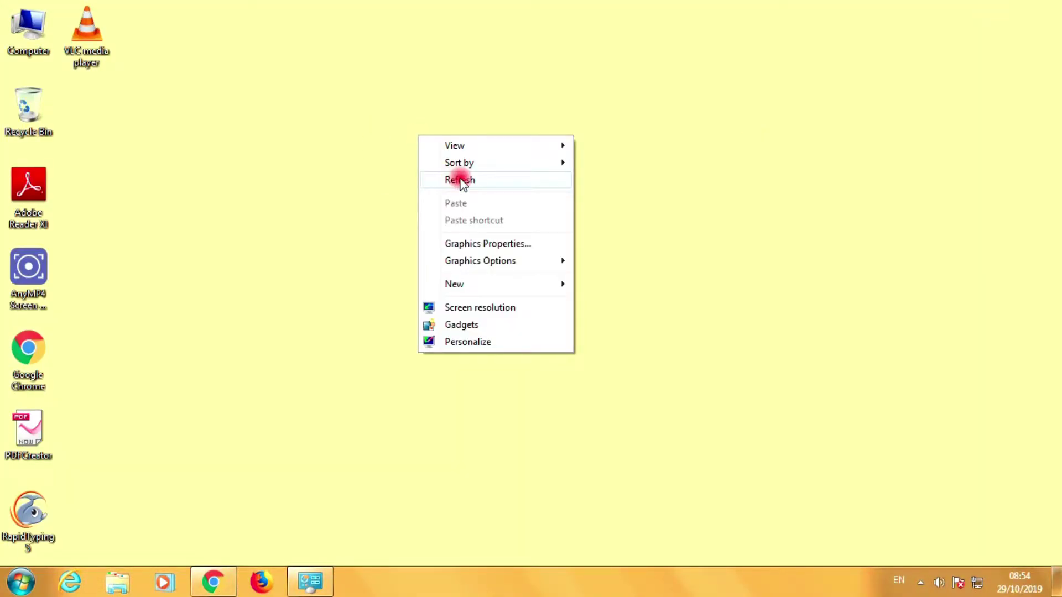
pyautogui.click(460, 177)
# Apply the light green solid color at the end of the first row as background and refresh the desktop.
pyautogui.click(310, 581)
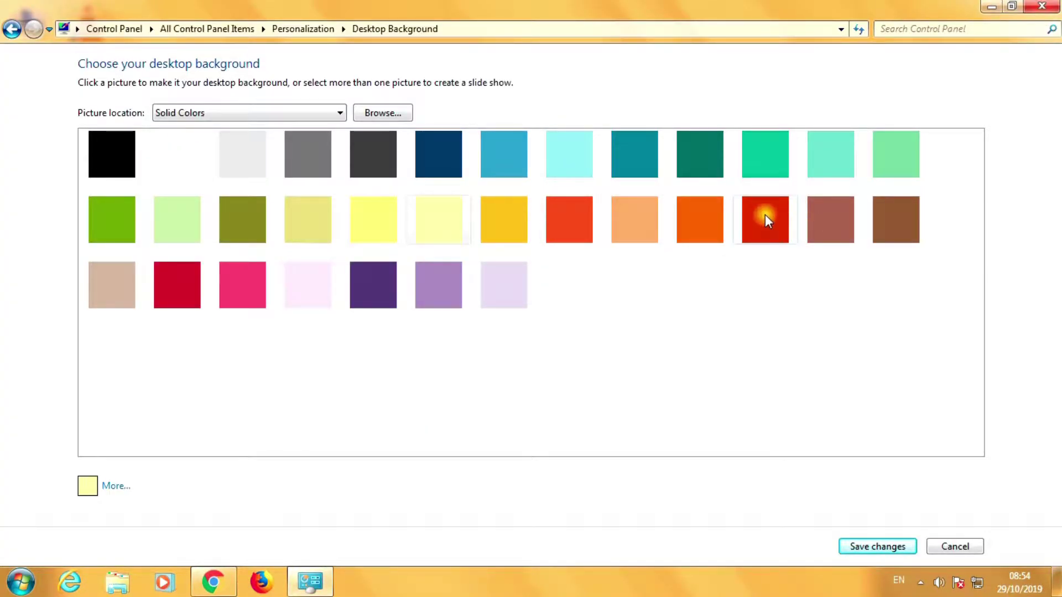
pyautogui.click(907, 156)
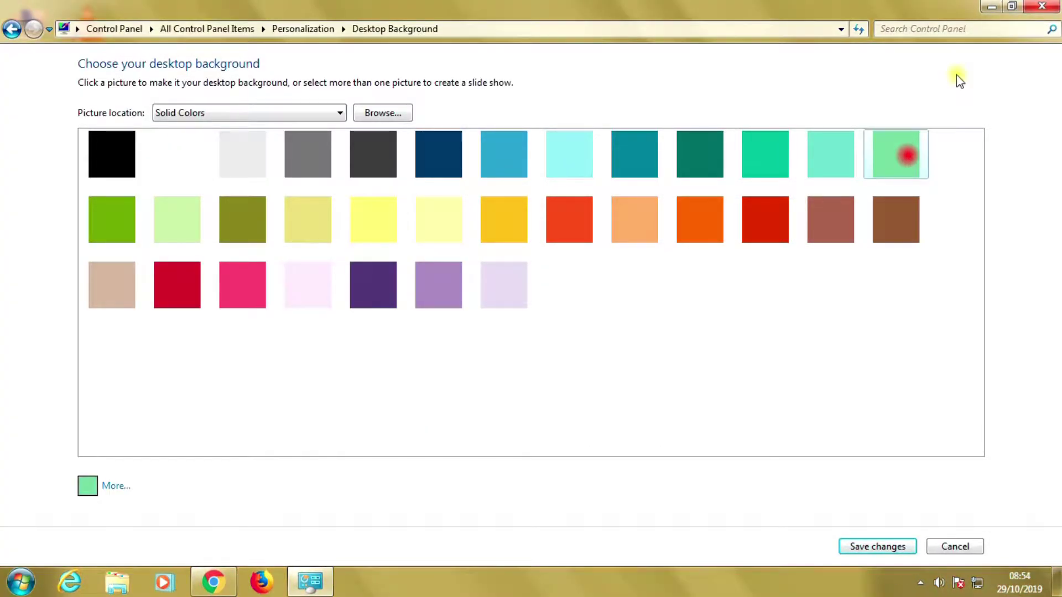
pyautogui.click(990, 6)
pyautogui.rightClick(249, 181)
pyautogui.click(299, 224)
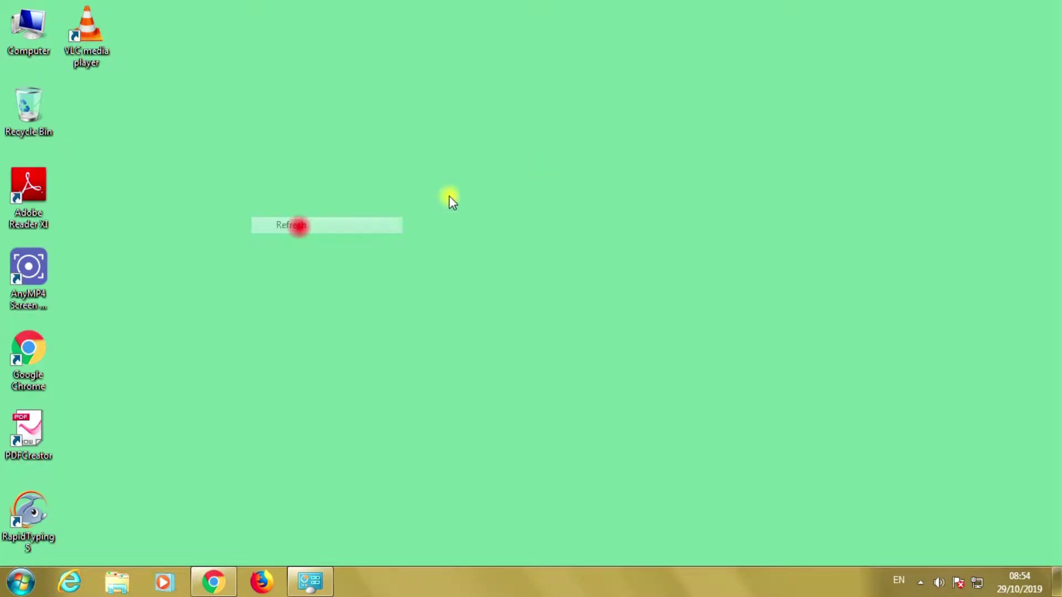
# Define a custom red background color with hue 0, saturation 193 and luminance 118, and save the changes.
pyautogui.click(310, 580)
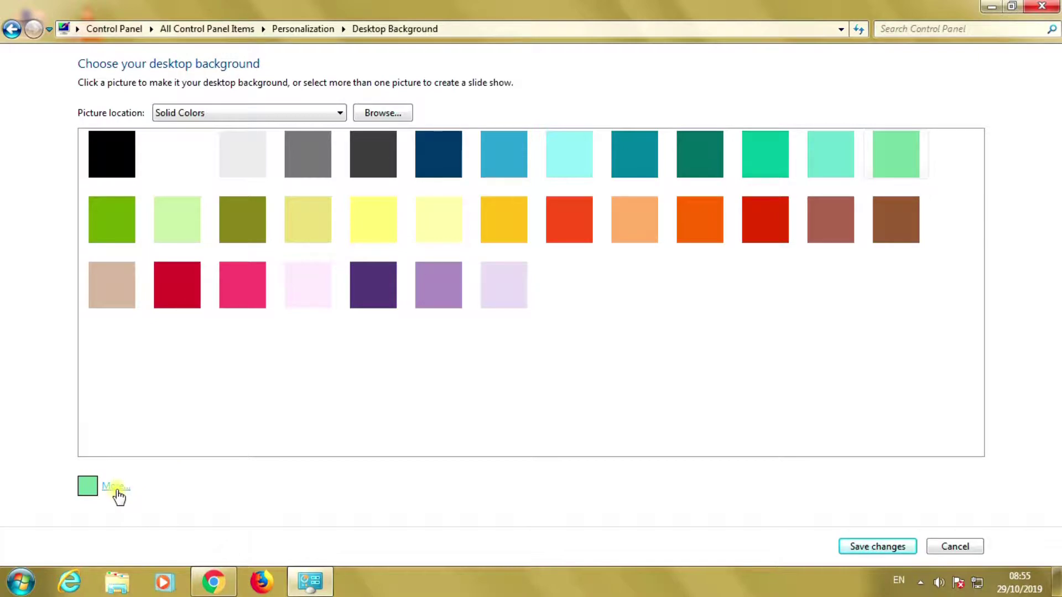
pyautogui.click(115, 488)
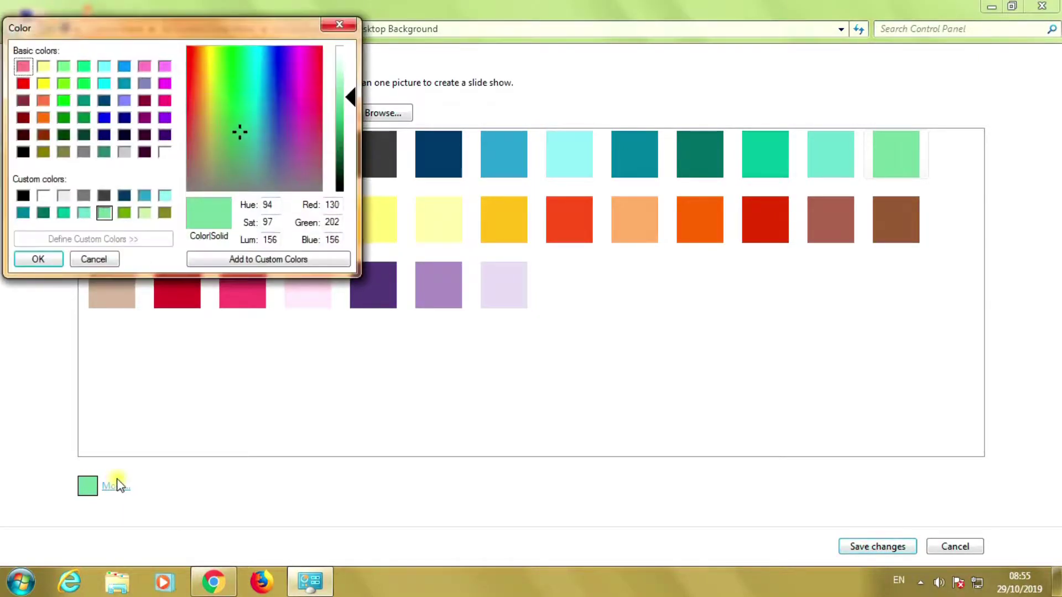
pyautogui.moveTo(156, 36); pyautogui.dragTo(603, 123)
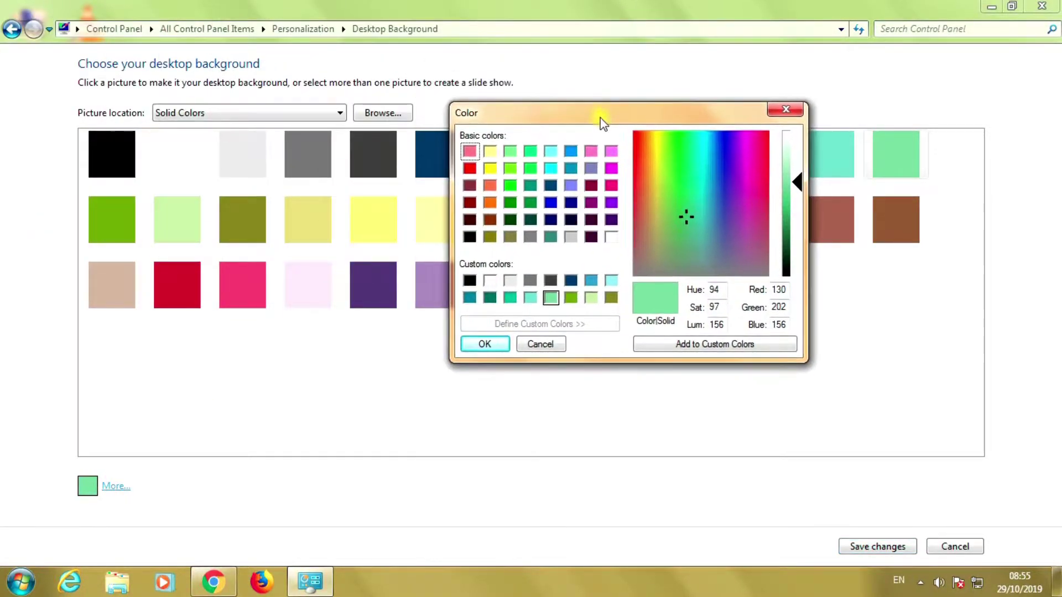
pyautogui.moveTo(685, 218); pyautogui.dragTo(633, 161)
pyautogui.moveTo(798, 187); pyautogui.dragTo(799, 205)
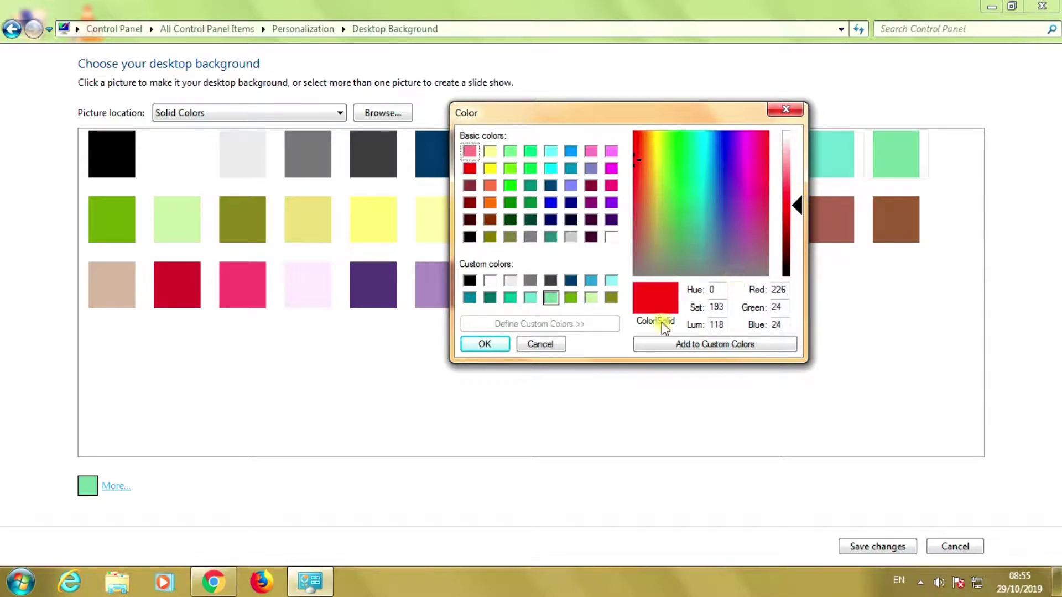
pyautogui.click(485, 344)
pyautogui.click(884, 547)
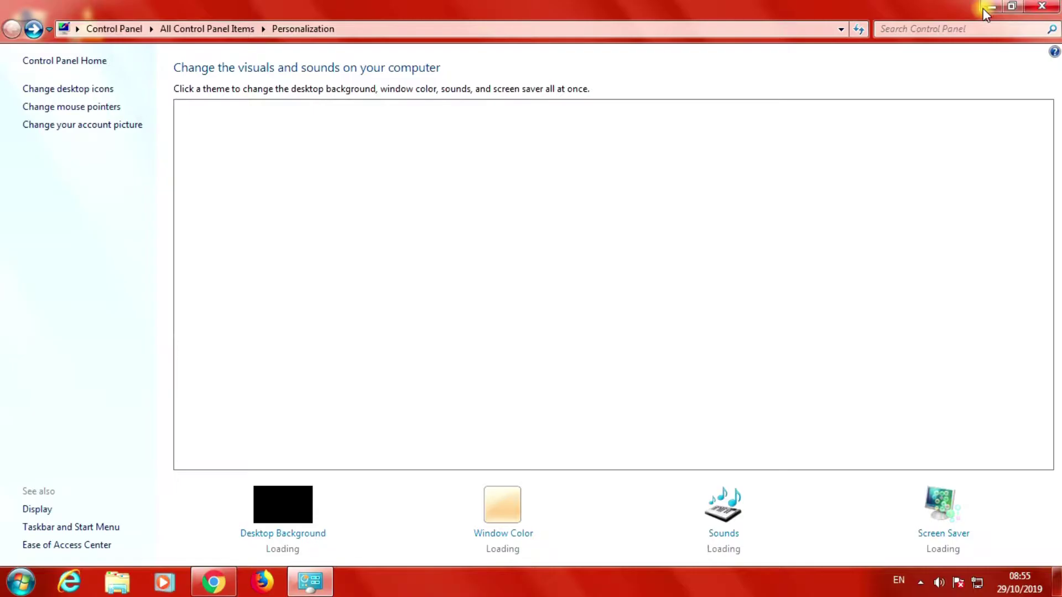
# View the solid red background on the desktop and refresh it.
pyautogui.click(989, 8)
pyautogui.rightClick(423, 237)
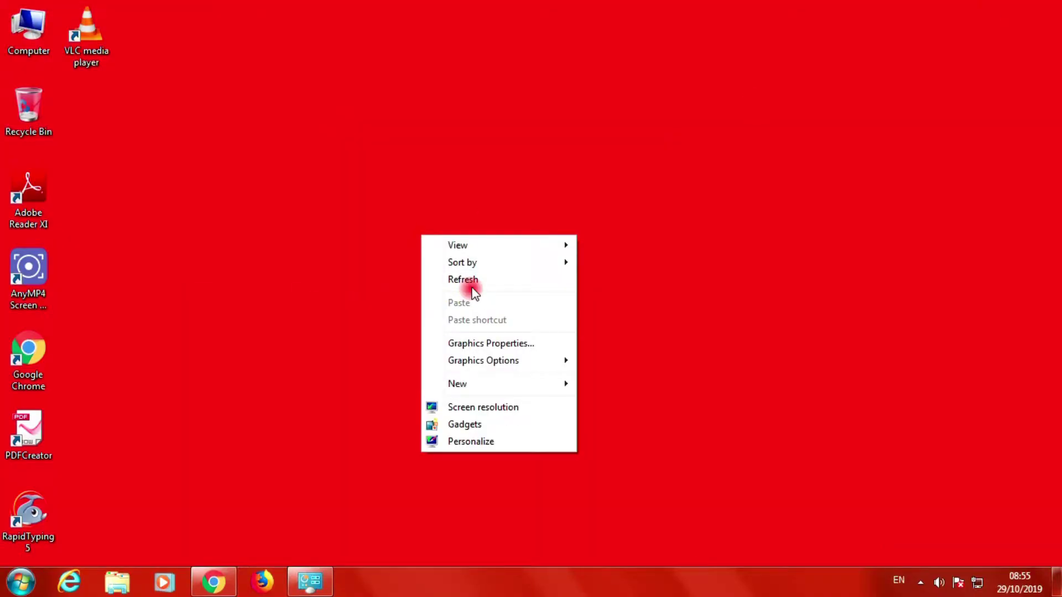
pyautogui.click(472, 280)
# Return to the Desktop Background settings and change the picture location to DesktopBackground.
pyautogui.click(309, 581)
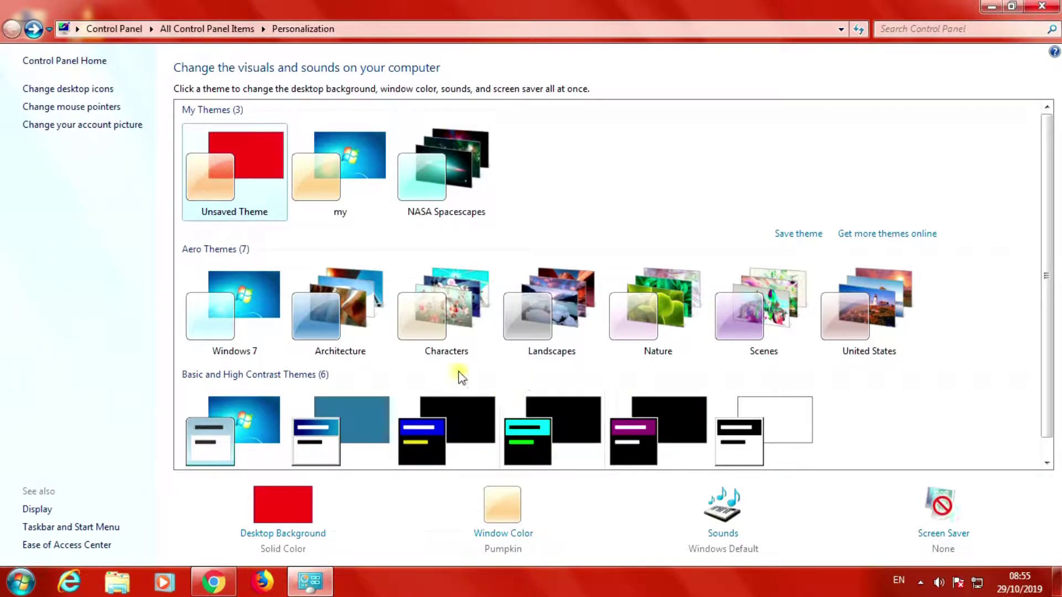
pyautogui.click(286, 533)
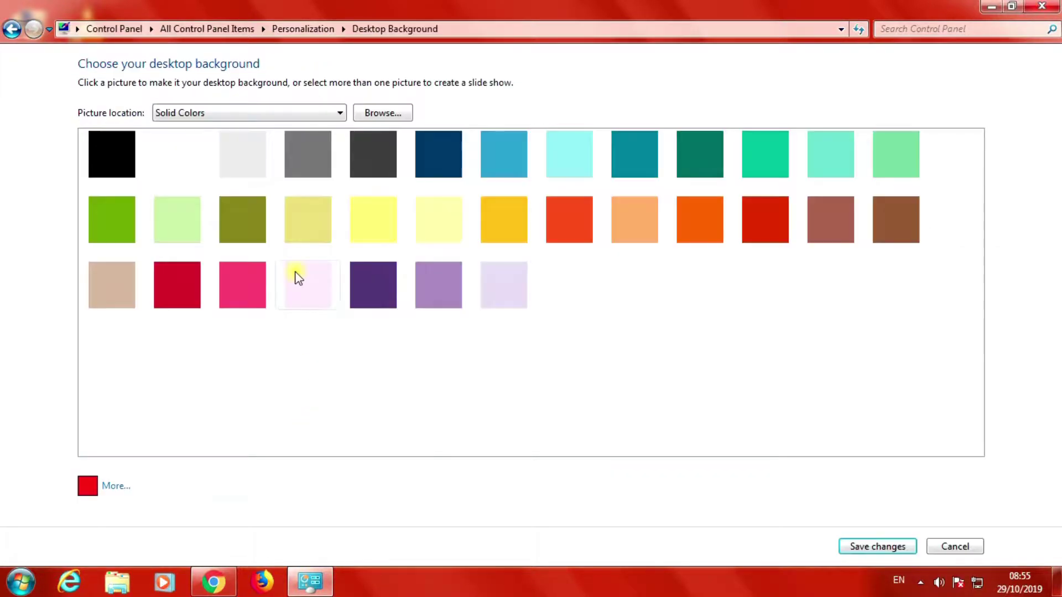
pyautogui.click(270, 114)
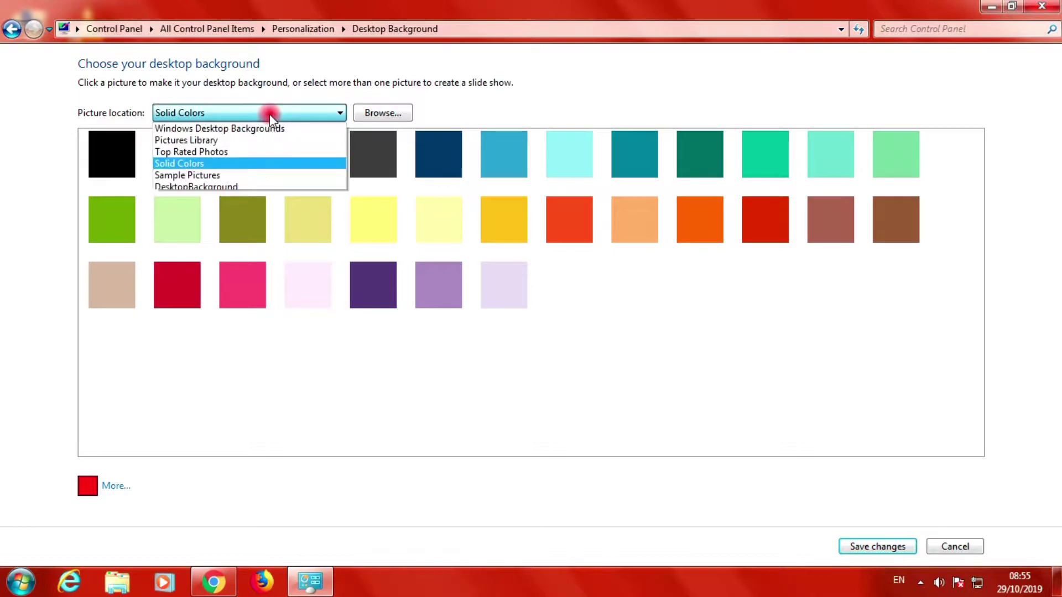
pyautogui.click(192, 188)
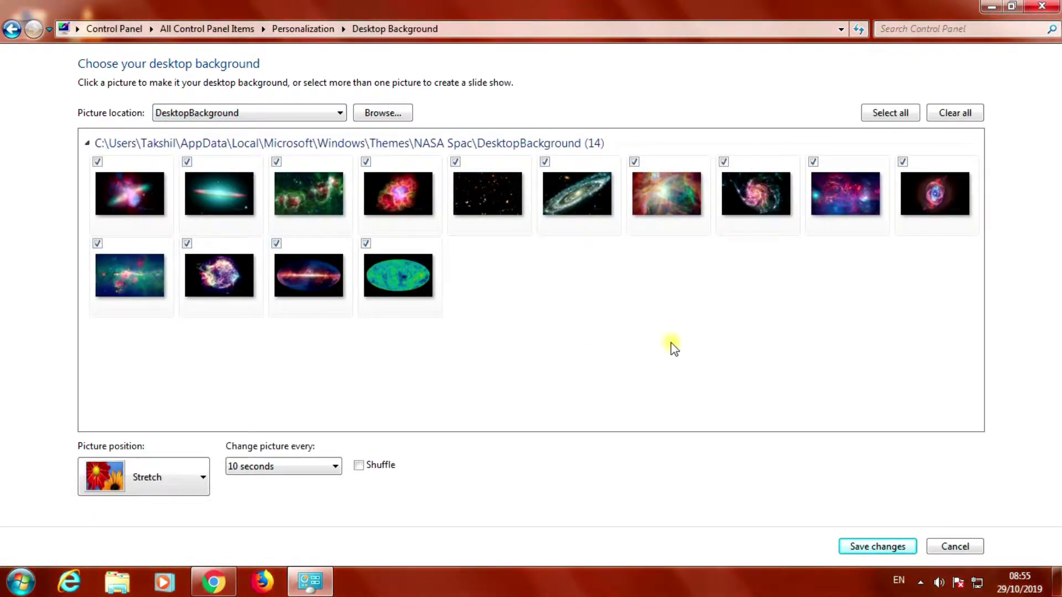
# Switch the picture location to Pictures Library and browse the folders on the PHOTO (D:) drive without choosing one.
pyautogui.click(283, 112)
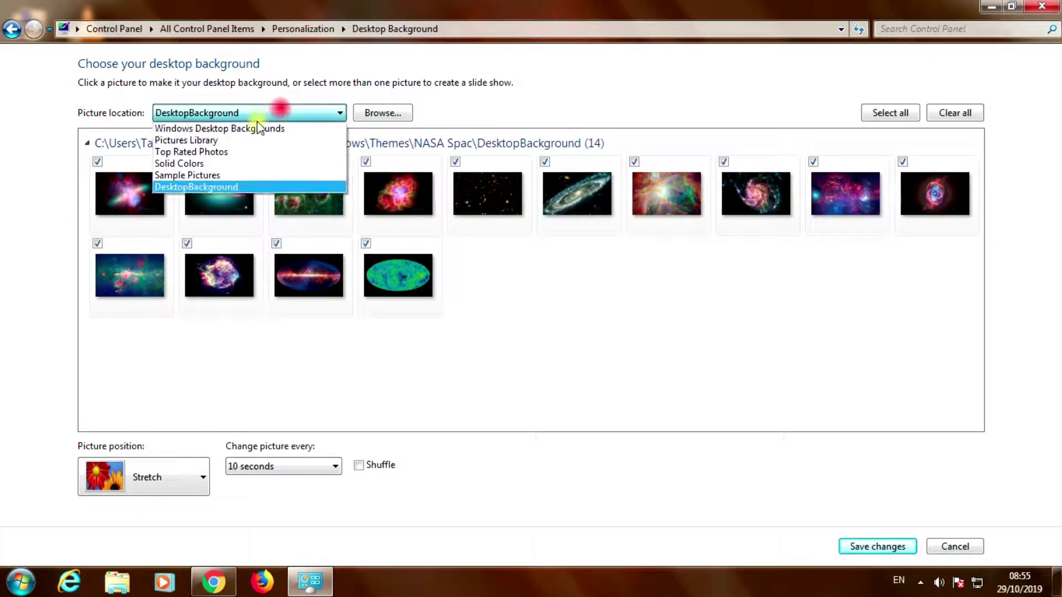
pyautogui.click(205, 145)
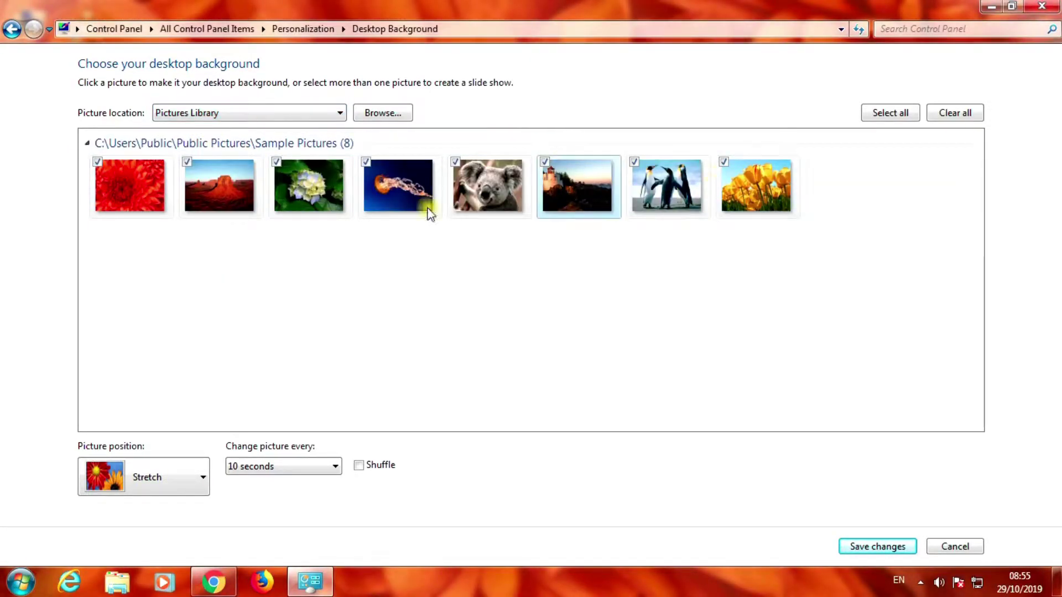
pyautogui.click(383, 114)
pyautogui.click(466, 282)
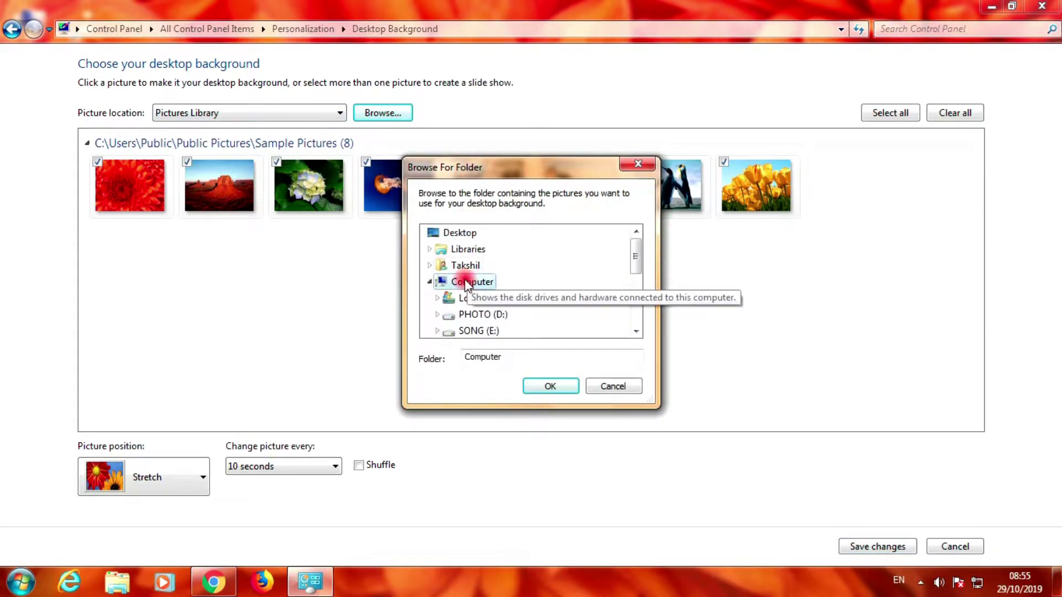
pyautogui.click(481, 314)
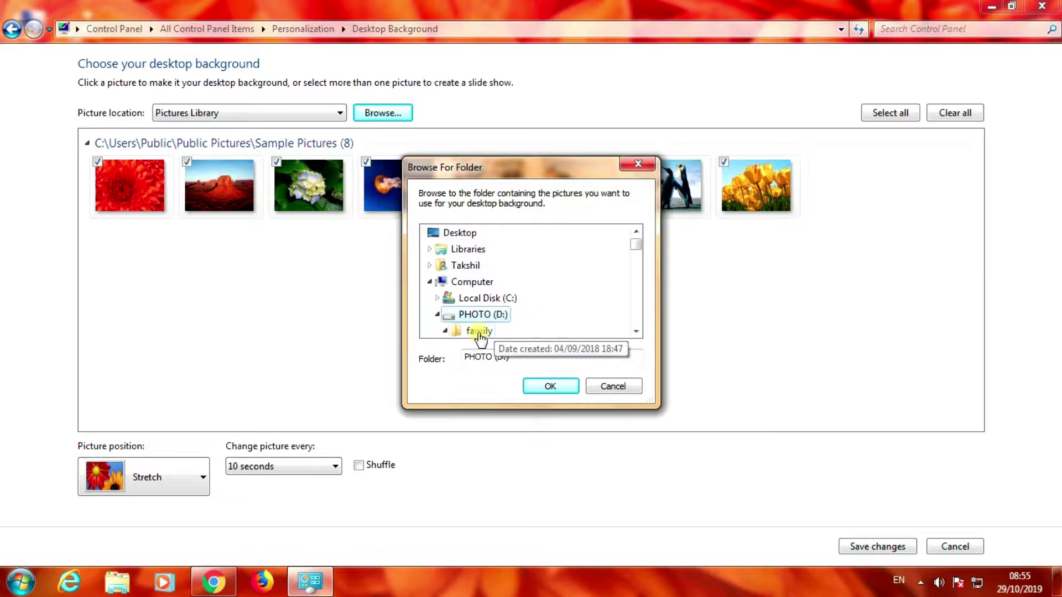
pyautogui.click(479, 331)
pyautogui.scroll(-15, 533, 310)
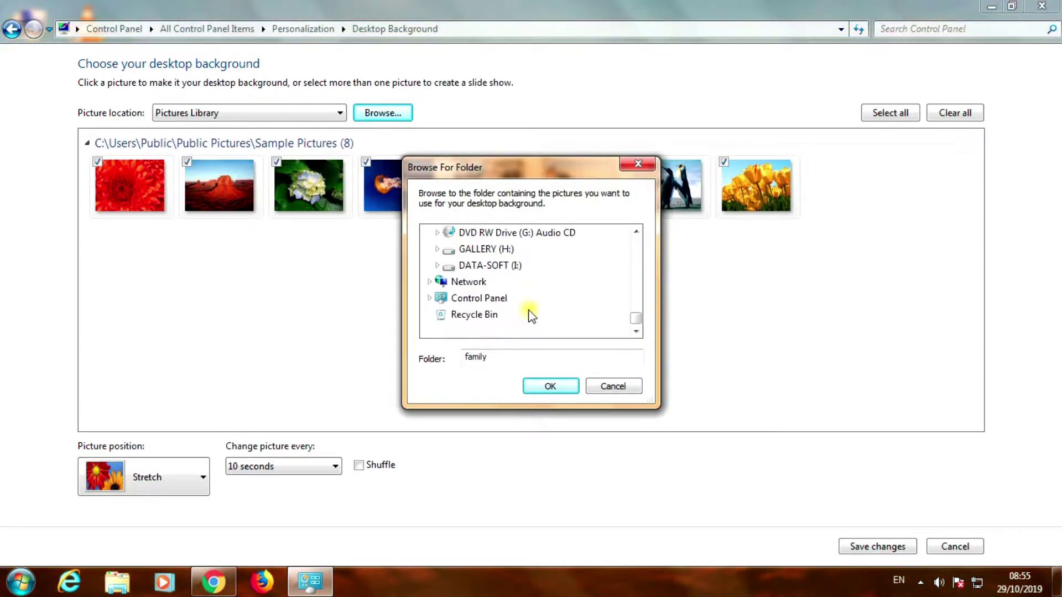
pyautogui.scroll(2, 531, 315)
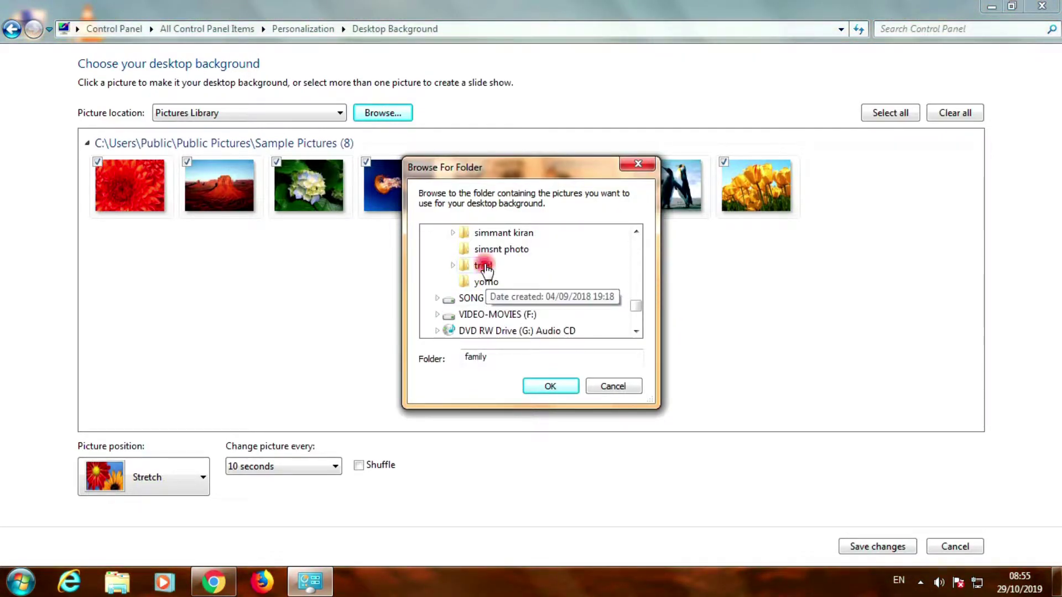
pyautogui.click(483, 266)
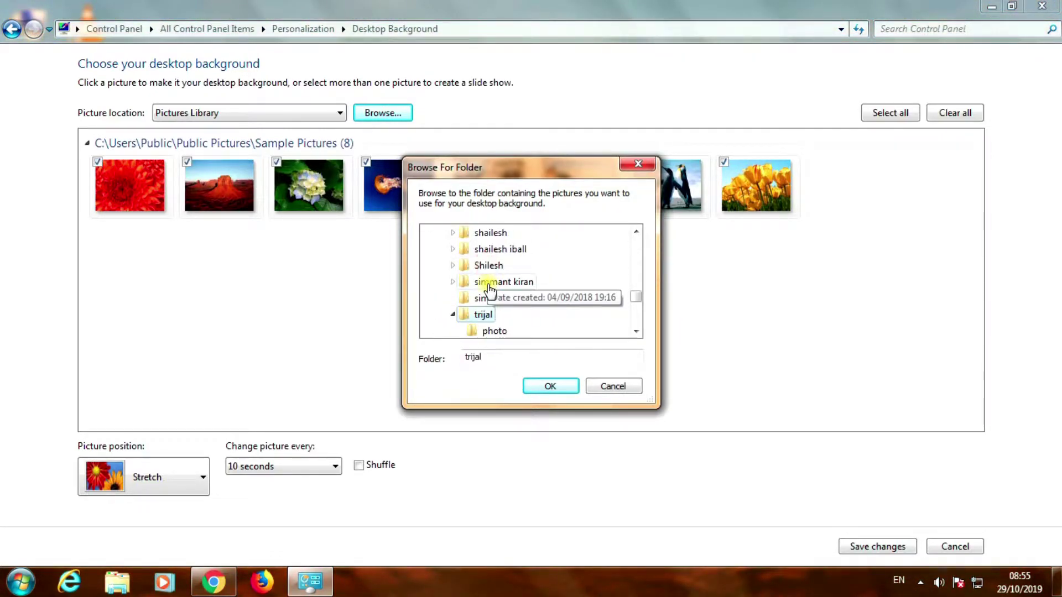
pyautogui.click(620, 386)
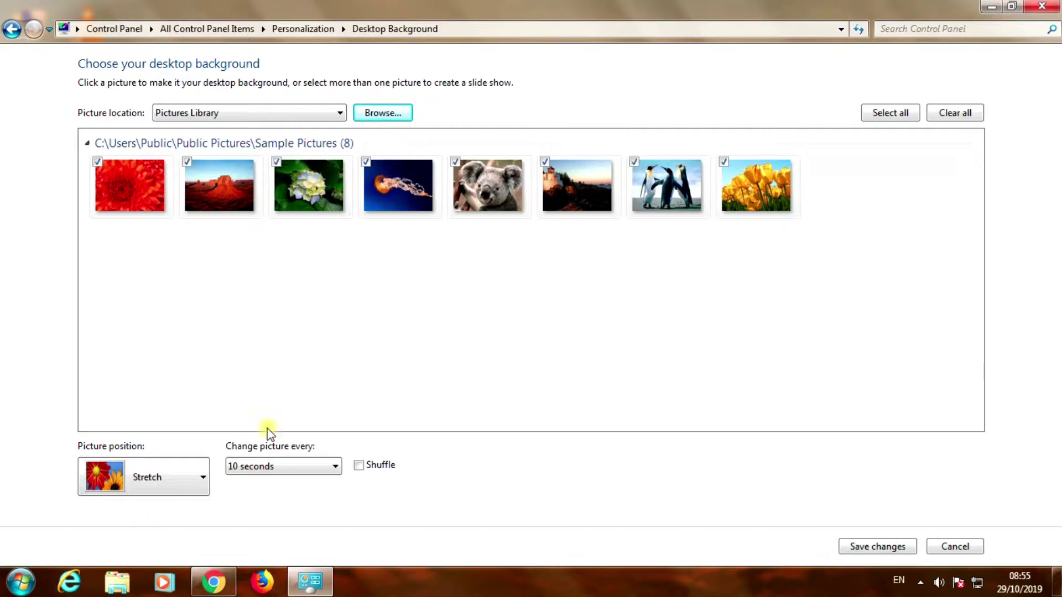
# Look through the picture change intervals and picture locations, and leave the Desktop Background settings without saving.
pyautogui.click(284, 466)
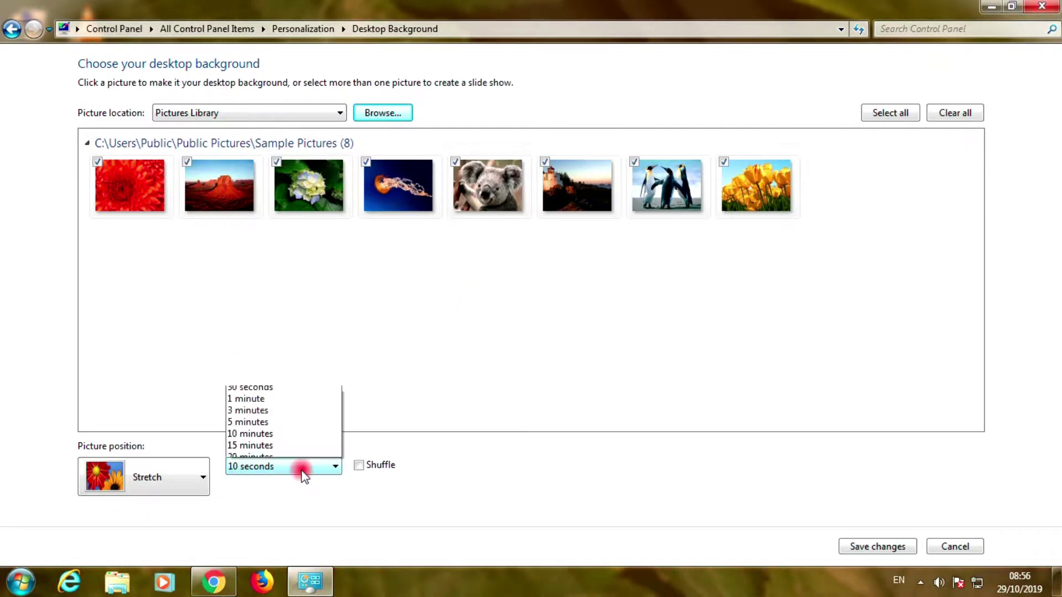
pyautogui.click(468, 462)
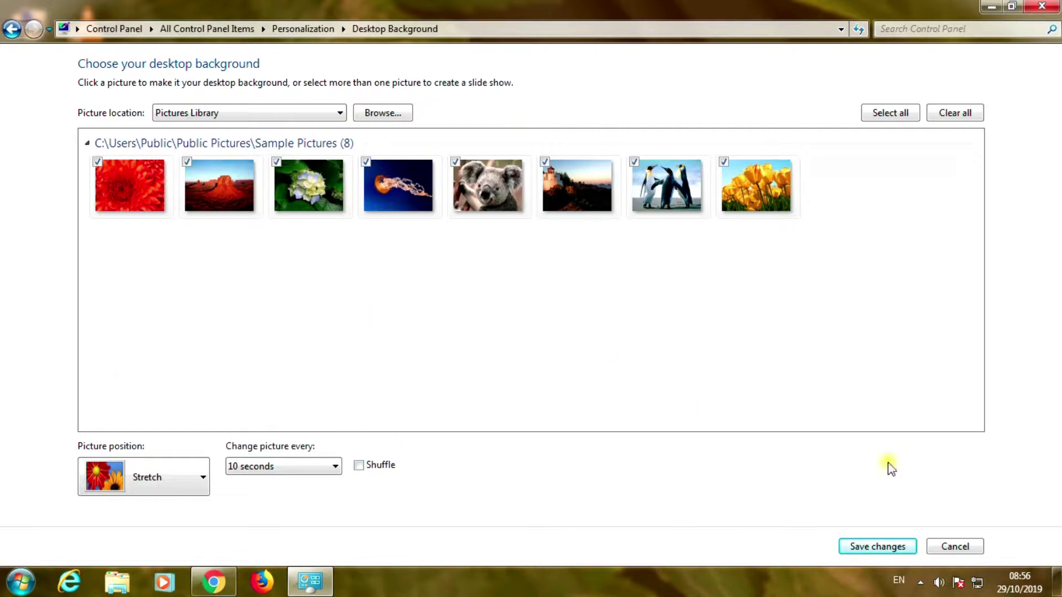
pyautogui.click(324, 113)
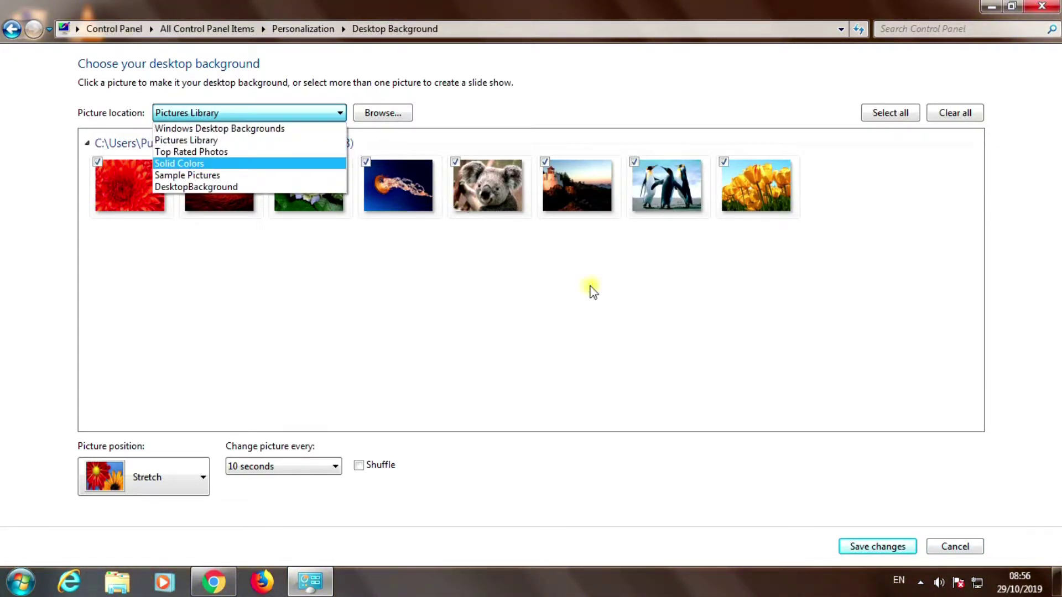
pyautogui.click(956, 545)
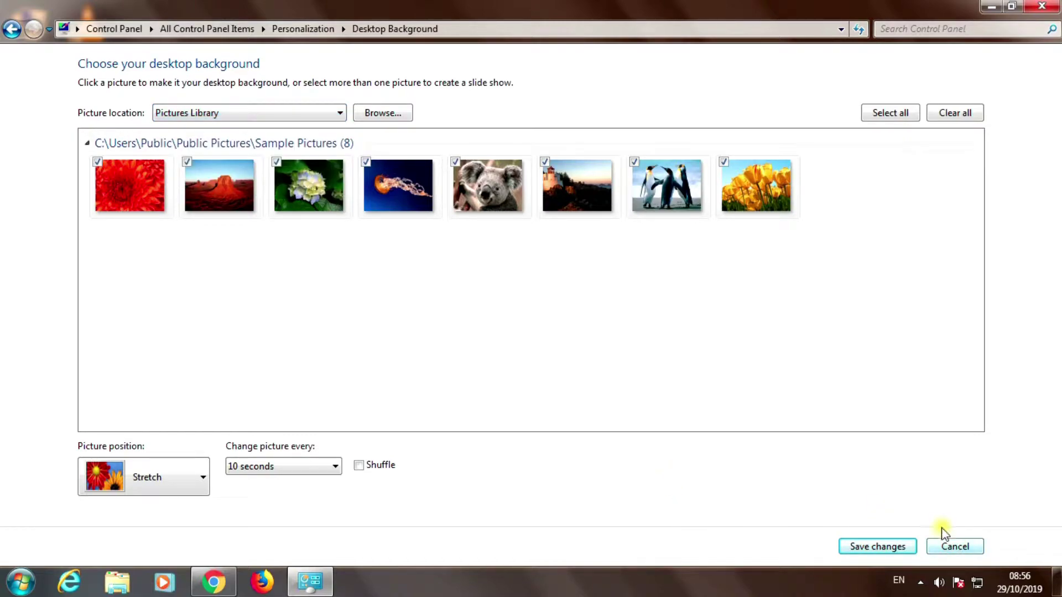
pyautogui.click(957, 548)
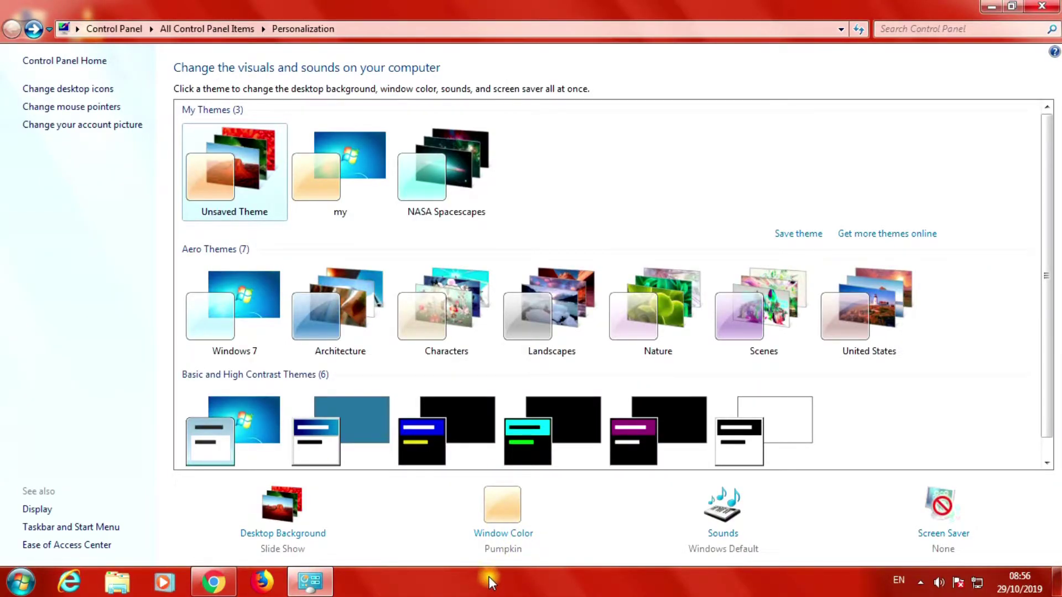
# Open the Window Color settings and try Ruby, purple, Fuchsia, blue, Chocolate and gray as window color.
pyautogui.click(503, 535)
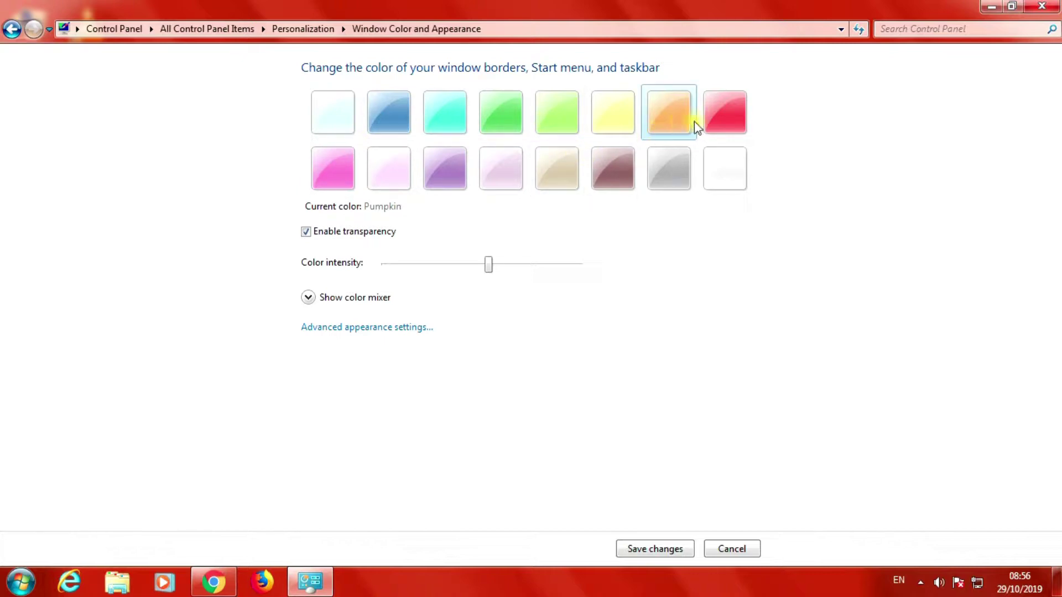
pyautogui.click(718, 108)
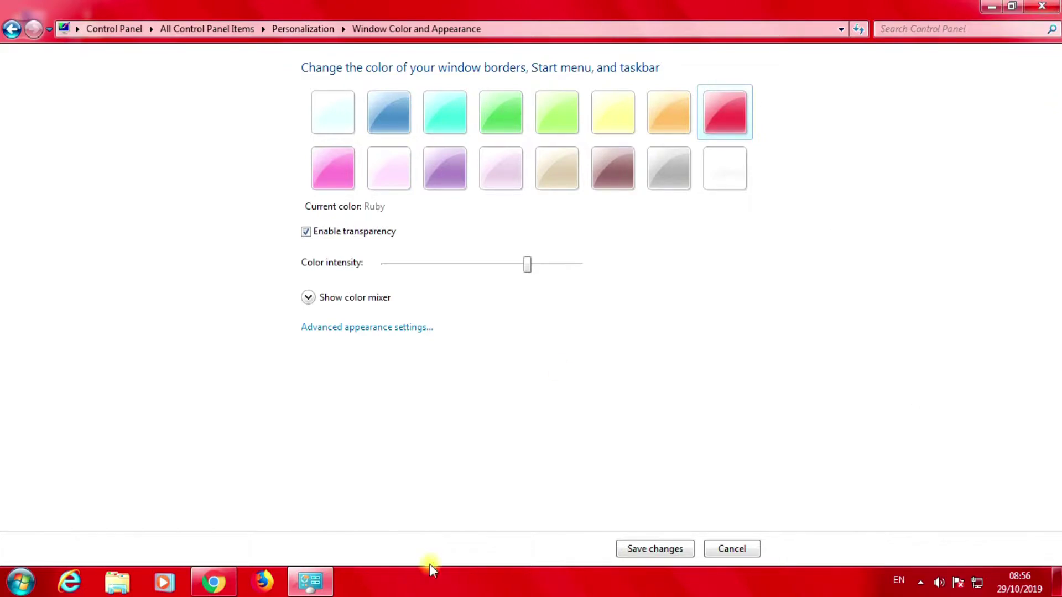
pyautogui.click(464, 166)
pyautogui.click(336, 163)
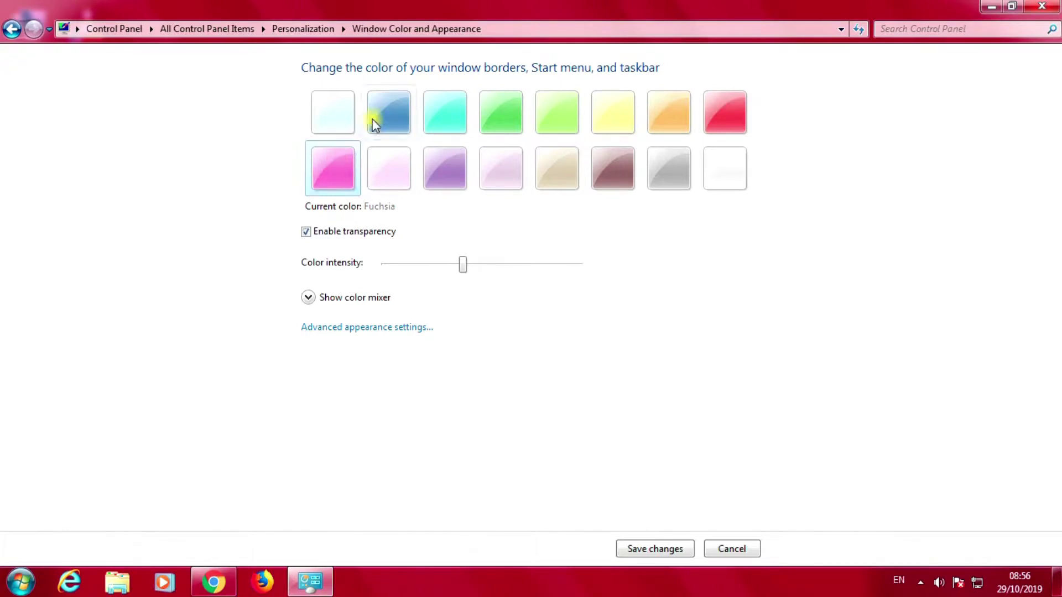
pyautogui.click(384, 110)
pyautogui.click(613, 170)
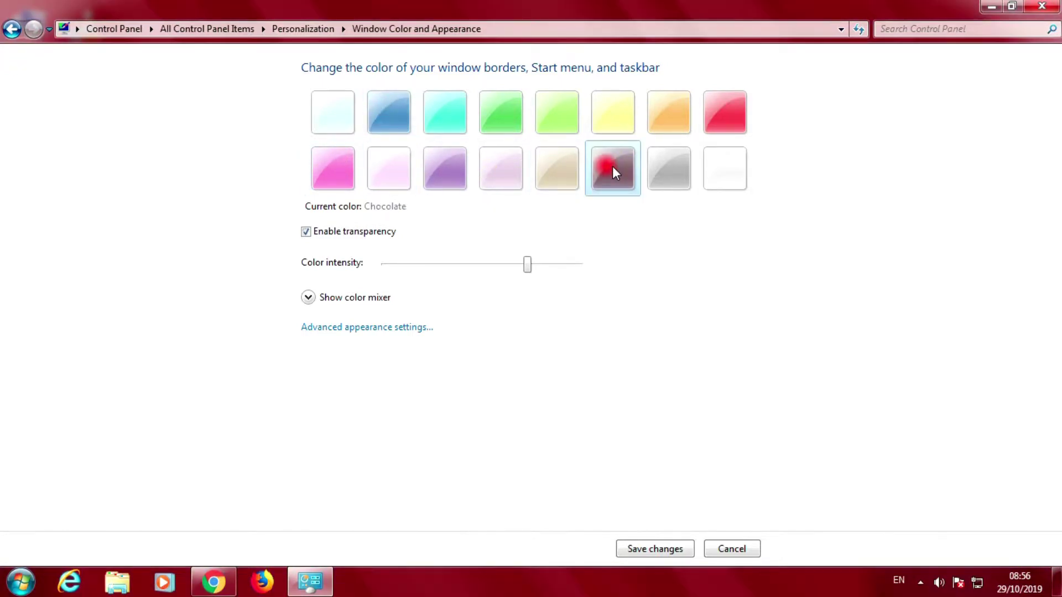
pyautogui.click(688, 163)
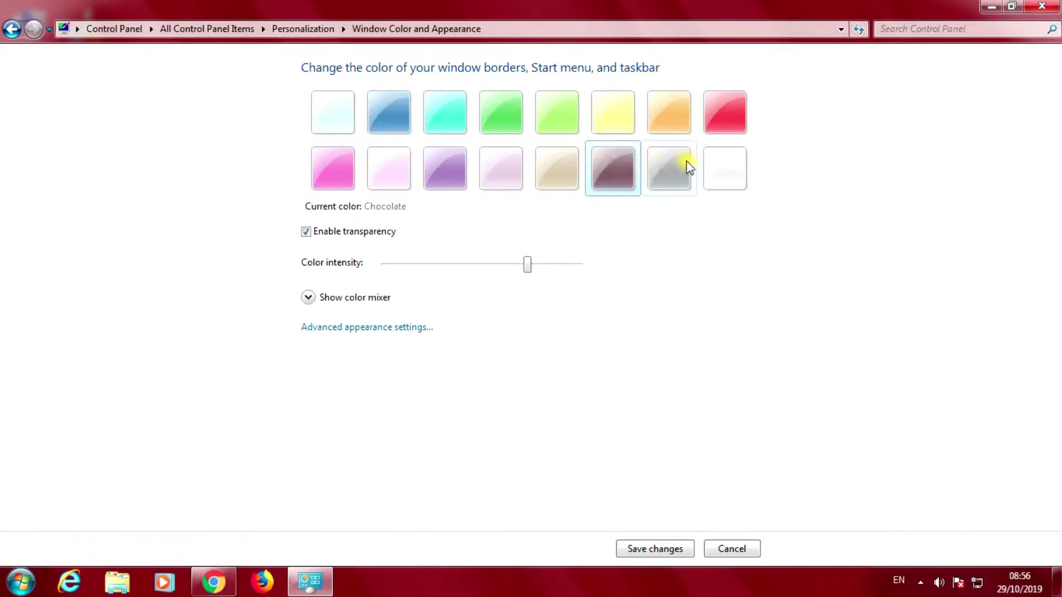
# Set the window color to Sky, check the taskbar on the desktop and return to the color settings.
pyautogui.click(333, 120)
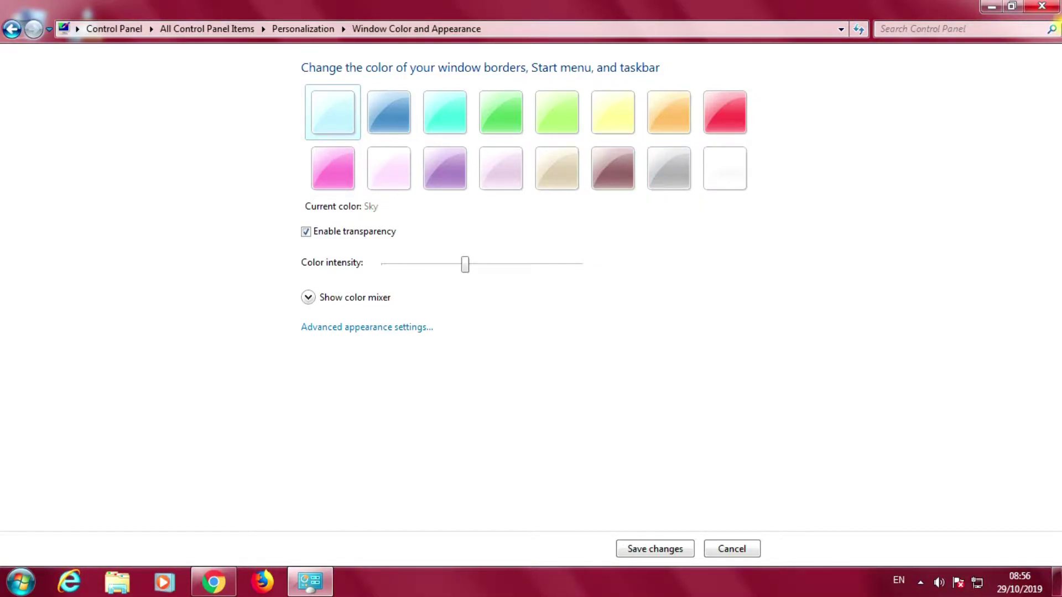
pyautogui.click(992, 6)
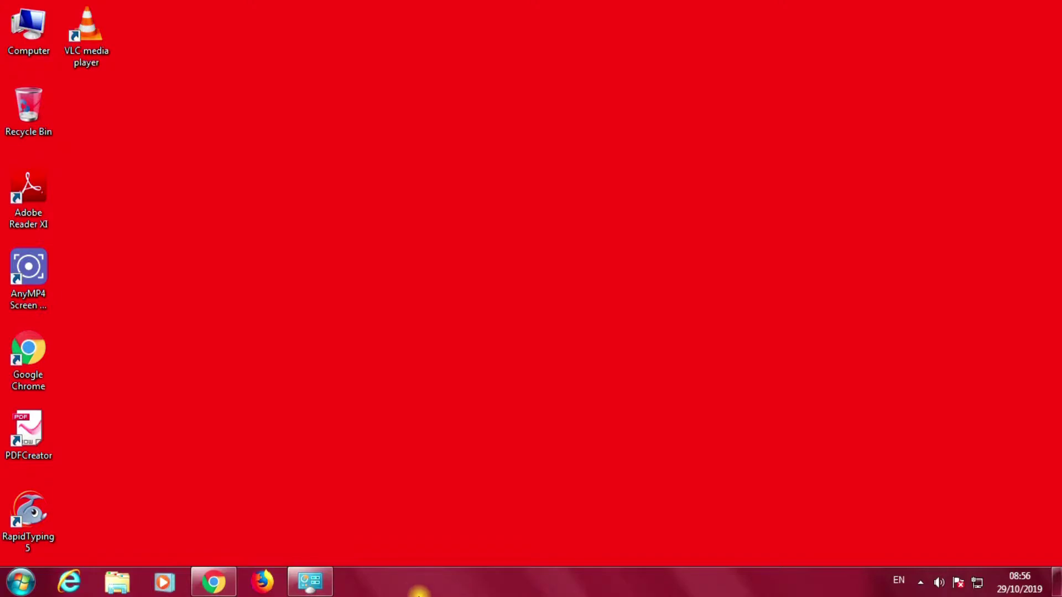
pyautogui.click(325, 586)
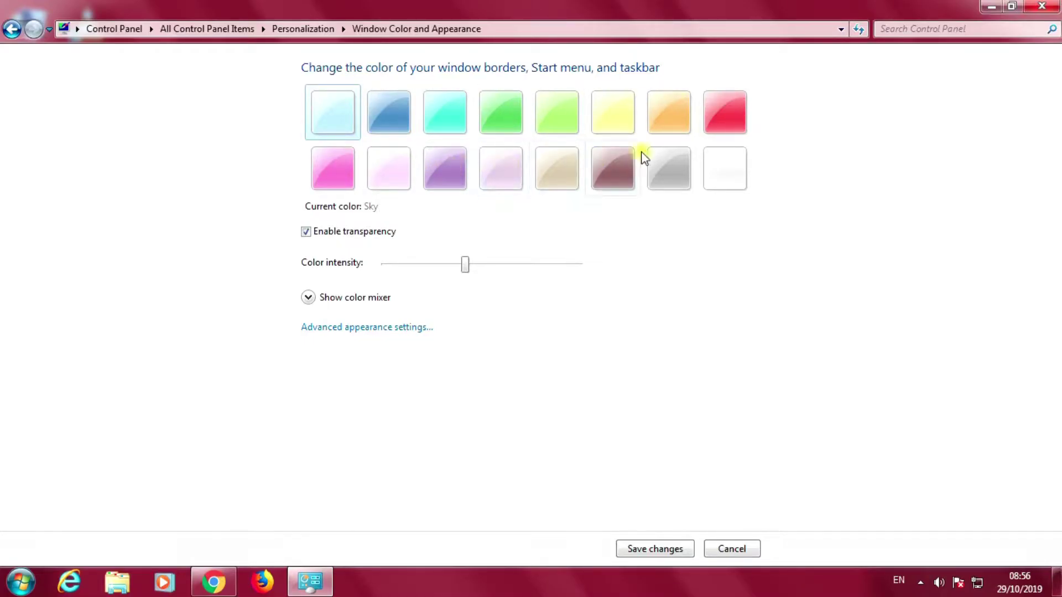
# Try Ruby and Pumpkin as window color, turn transparency off and check the taskbar on the desktop.
pyautogui.click(735, 109)
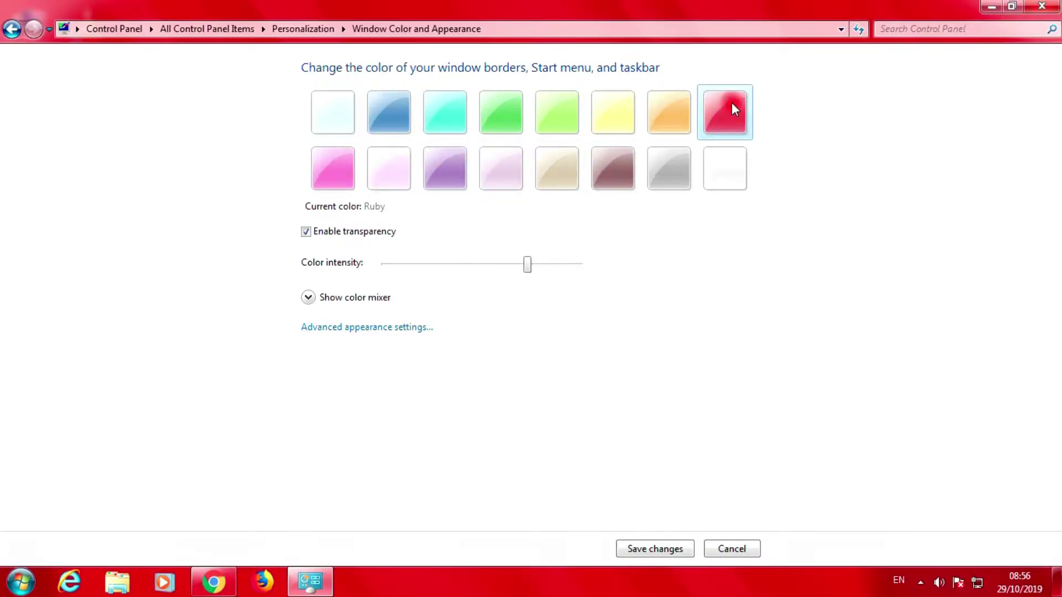
pyautogui.click(669, 114)
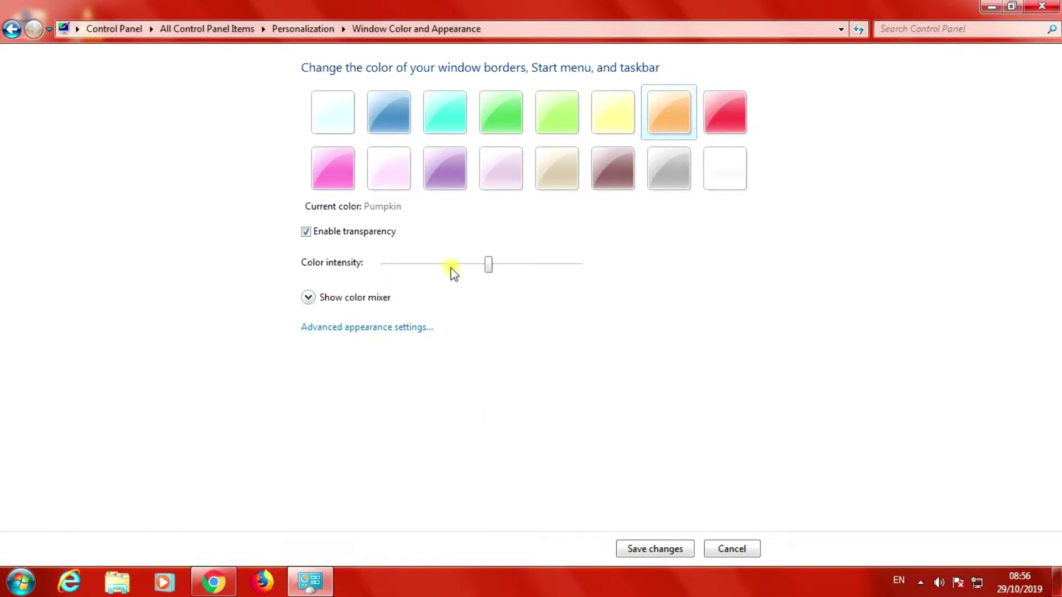
pyautogui.click(306, 233)
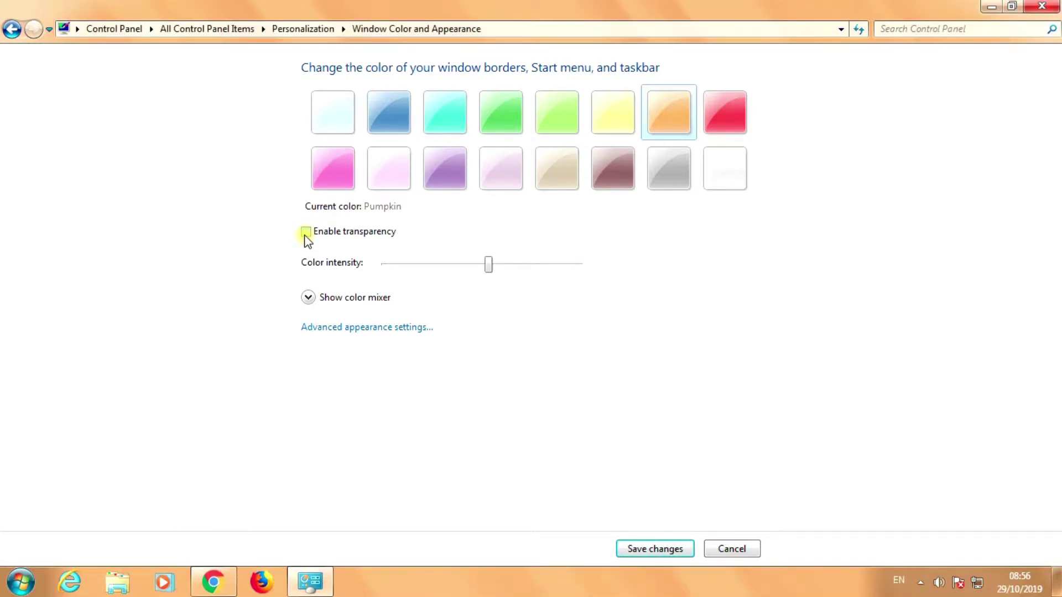
pyautogui.click(992, 6)
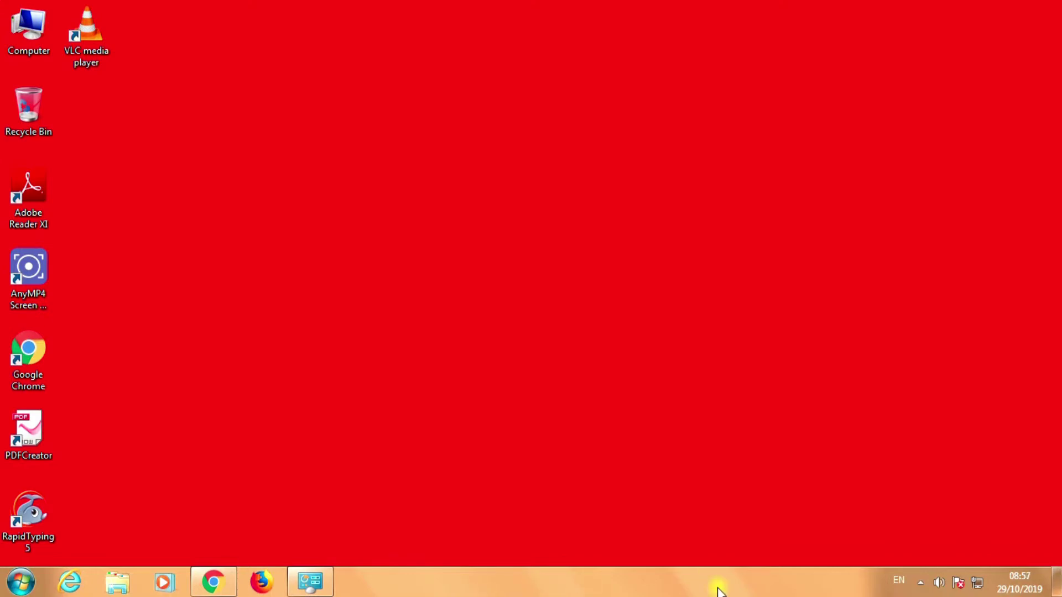
pyautogui.click(310, 581)
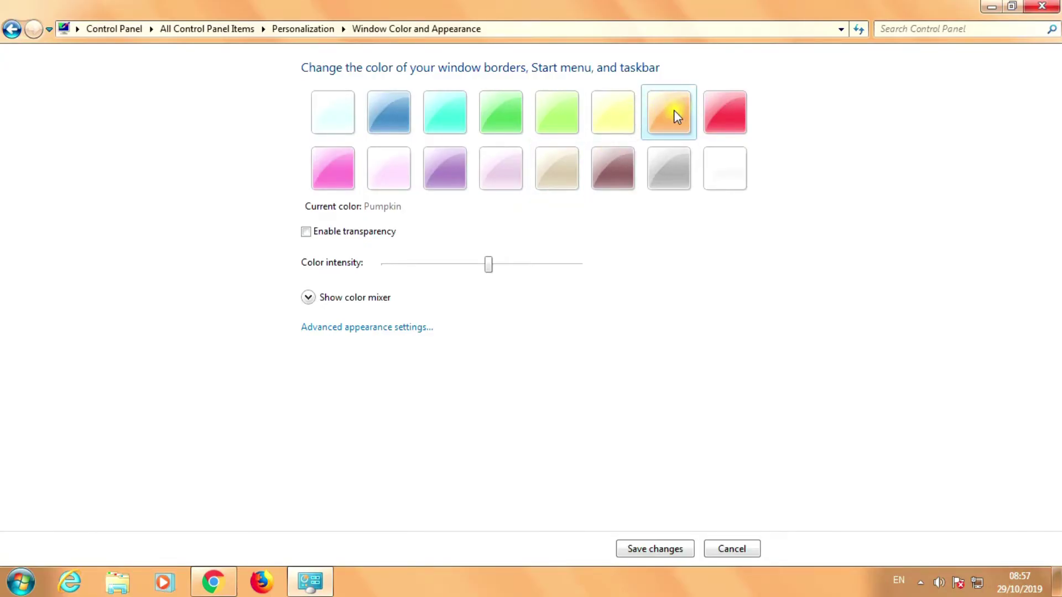
# Set the window color to Chocolate, check it on the desktop and turn transparency back on.
pyautogui.click(614, 169)
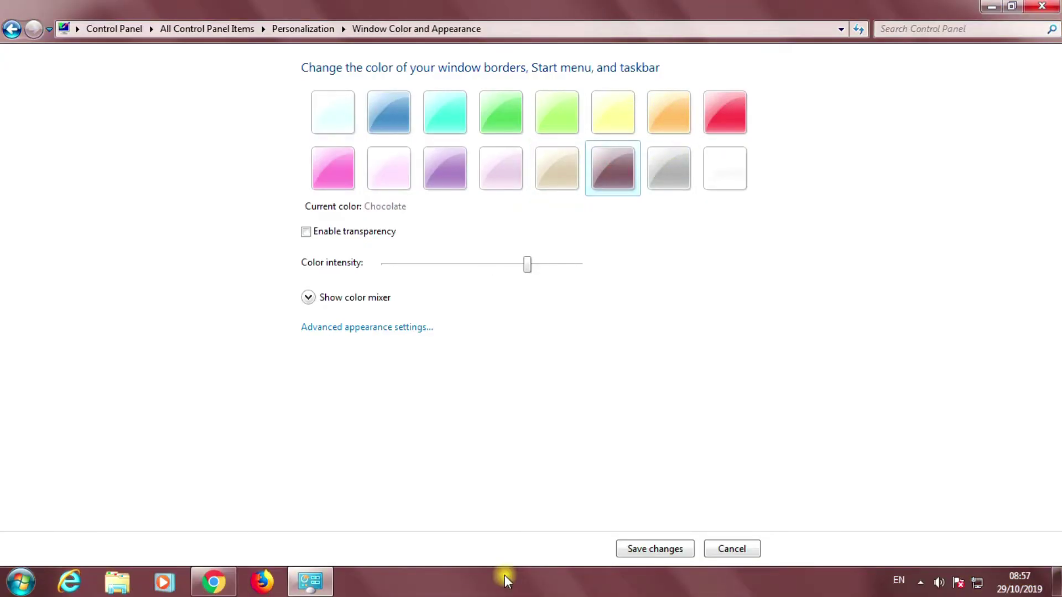
pyautogui.click(991, 7)
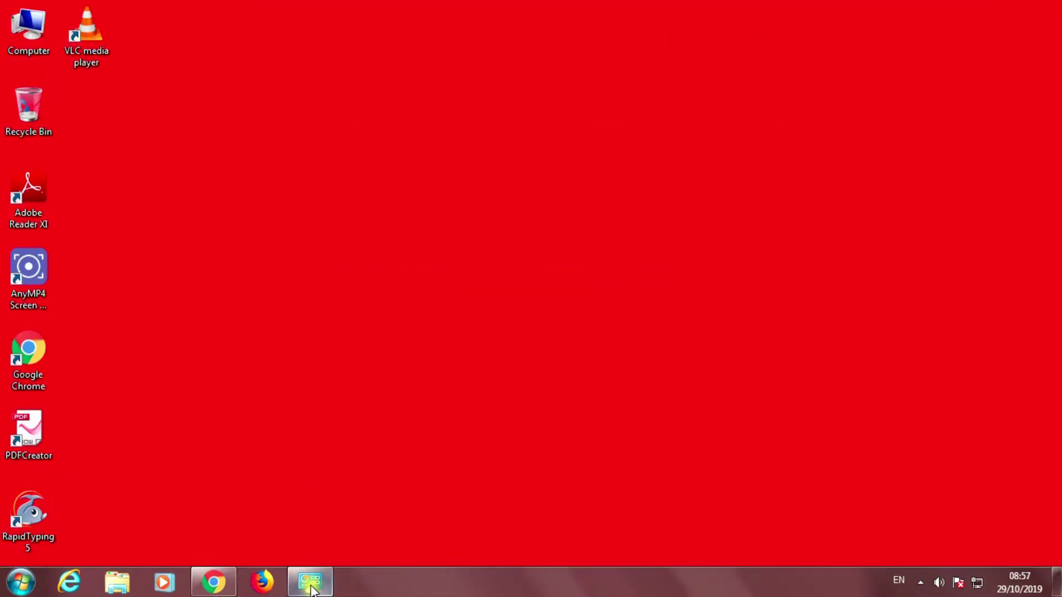
pyautogui.click(310, 581)
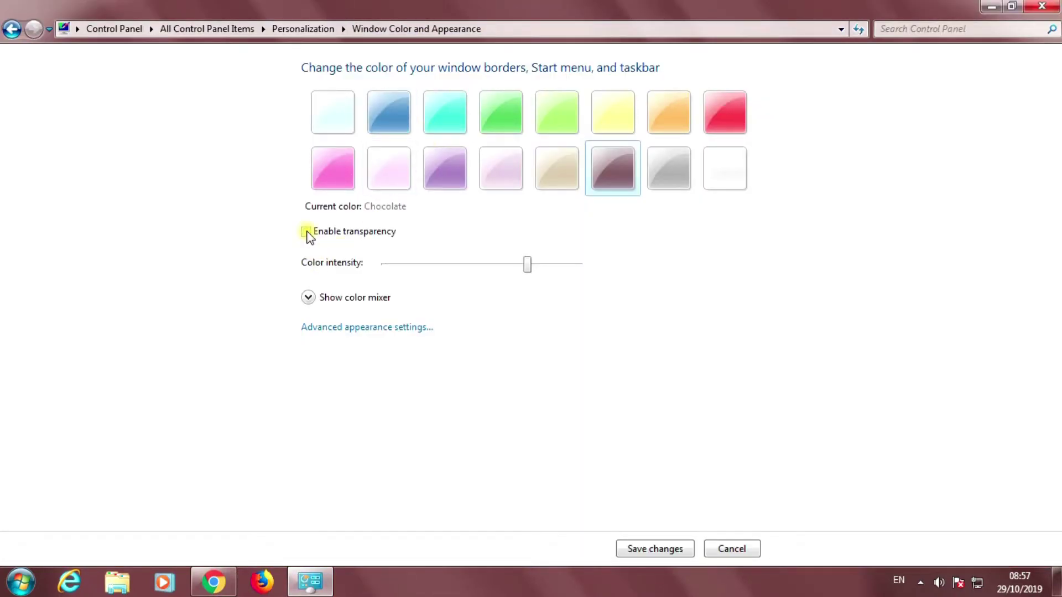
pyautogui.click(306, 232)
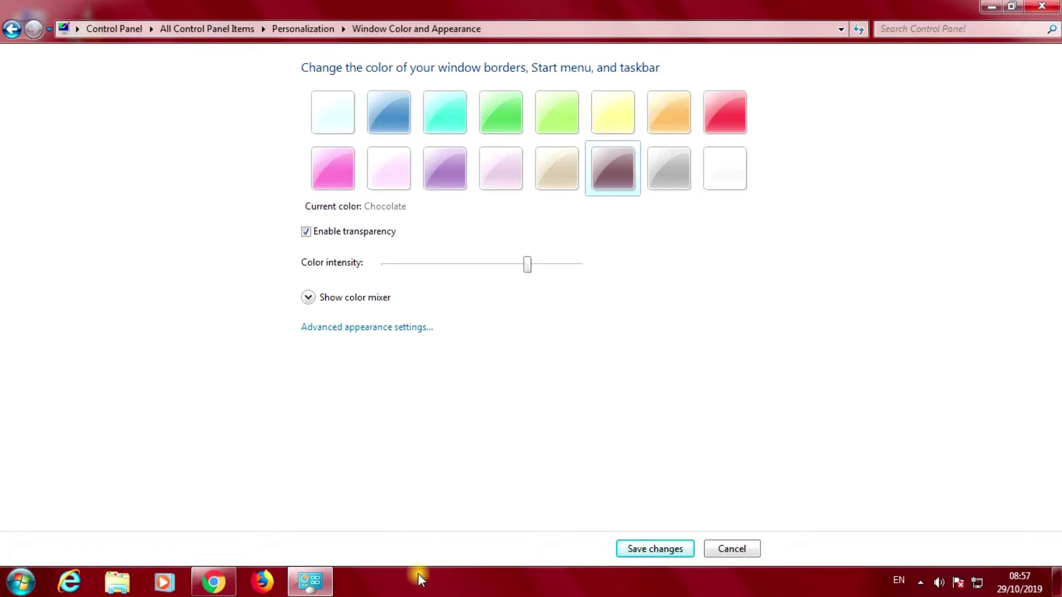
# Mix a custom window color with slightly reduced intensity, yellow hue, near-maximum saturation and low brightness, save it and show the desktop.
pyautogui.moveTo(527, 264)
pyautogui.mouseDown()
pyautogui.moveTo(397, 277)
pyautogui.moveTo(542, 269)
pyautogui.moveTo(391, 267)
pyautogui.moveTo(564, 266)
pyautogui.moveTo(521, 268)
pyautogui.mouseUp()
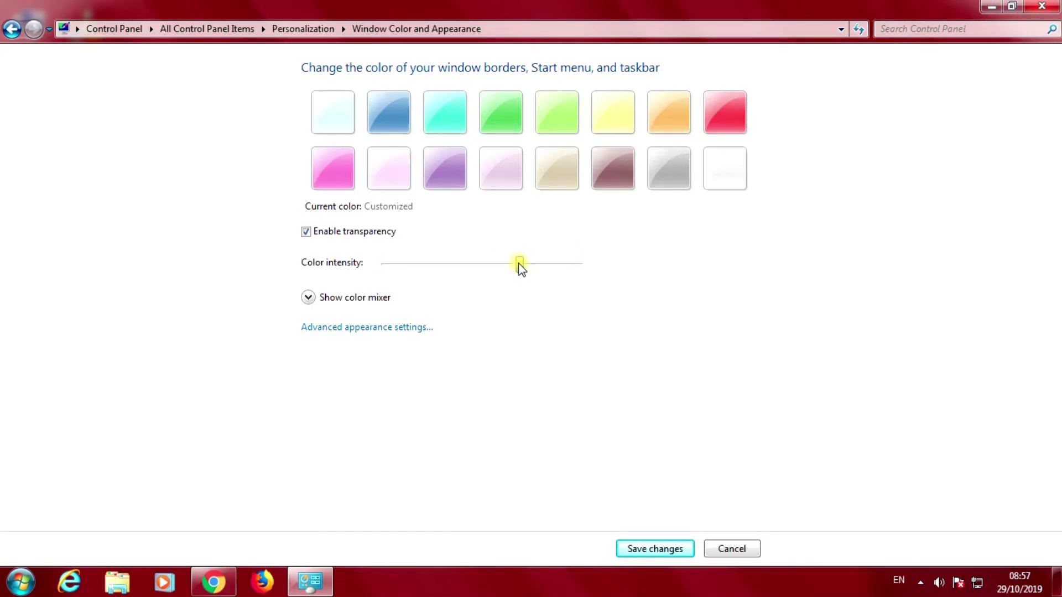
pyautogui.click(310, 299)
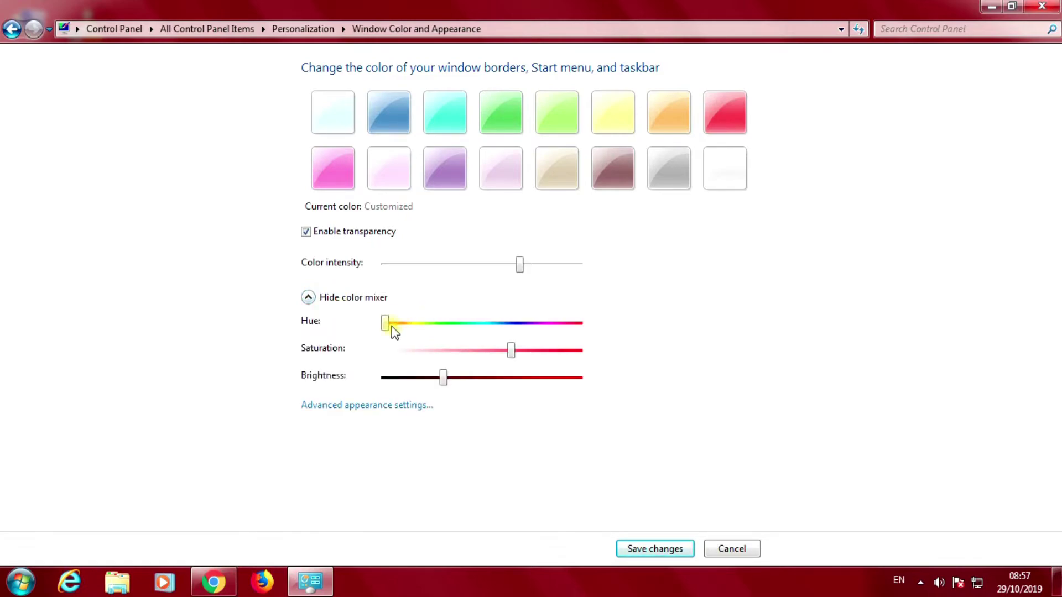
pyautogui.moveTo(385, 327); pyautogui.dragTo(418, 330)
pyautogui.moveTo(509, 350); pyautogui.dragTo(429, 353)
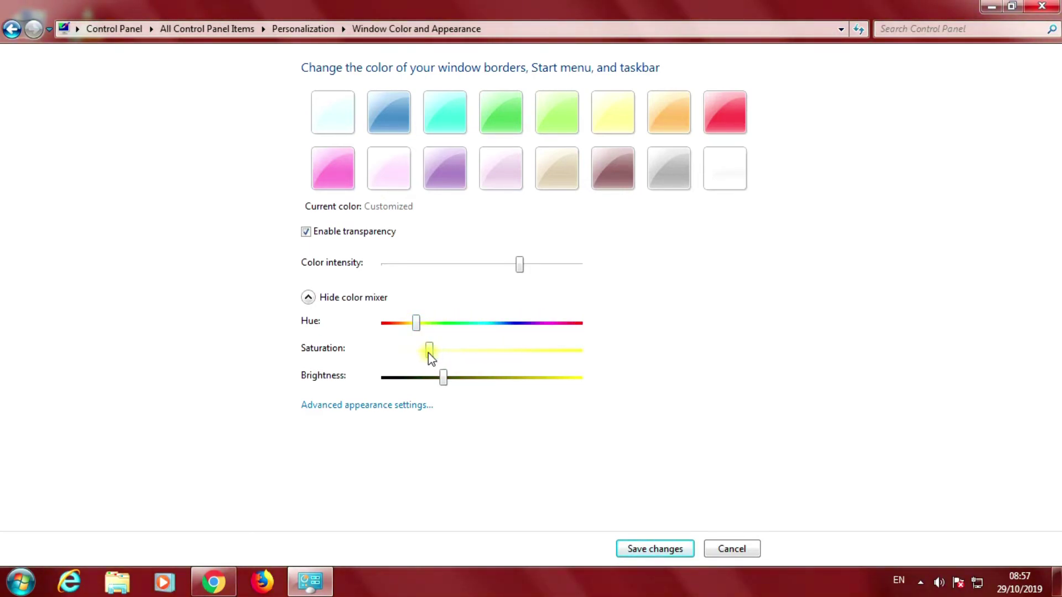
pyautogui.moveTo(509, 381); pyautogui.dragTo(424, 387)
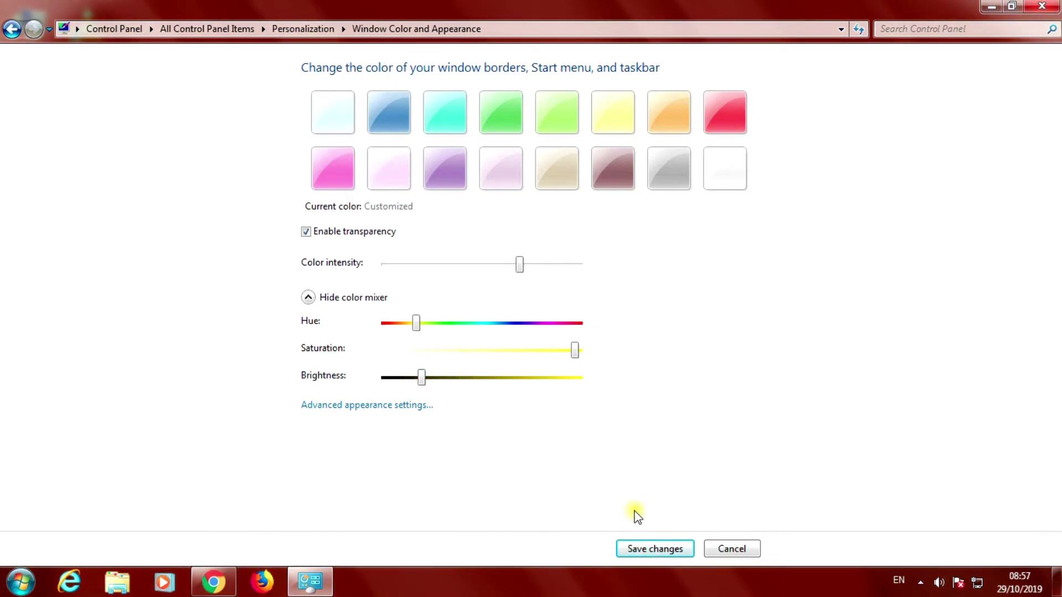
pyautogui.click(664, 552)
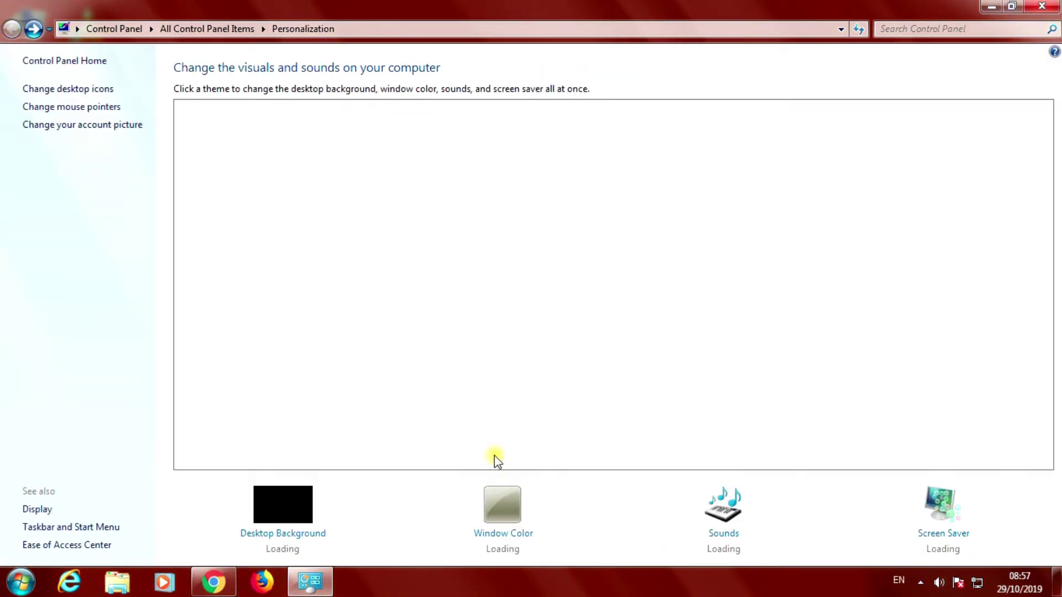
pyautogui.click(309, 581)
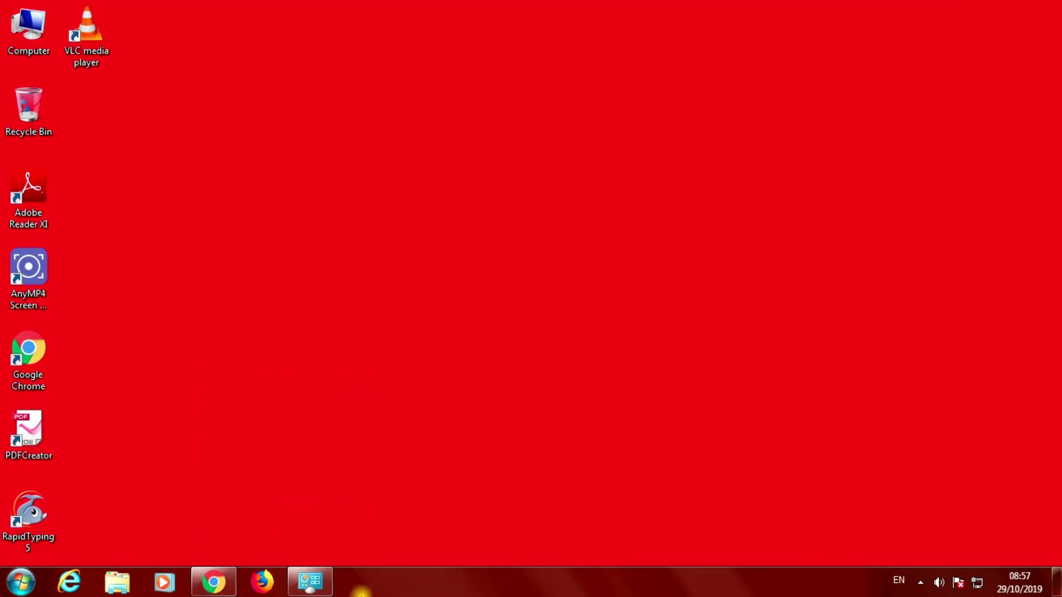